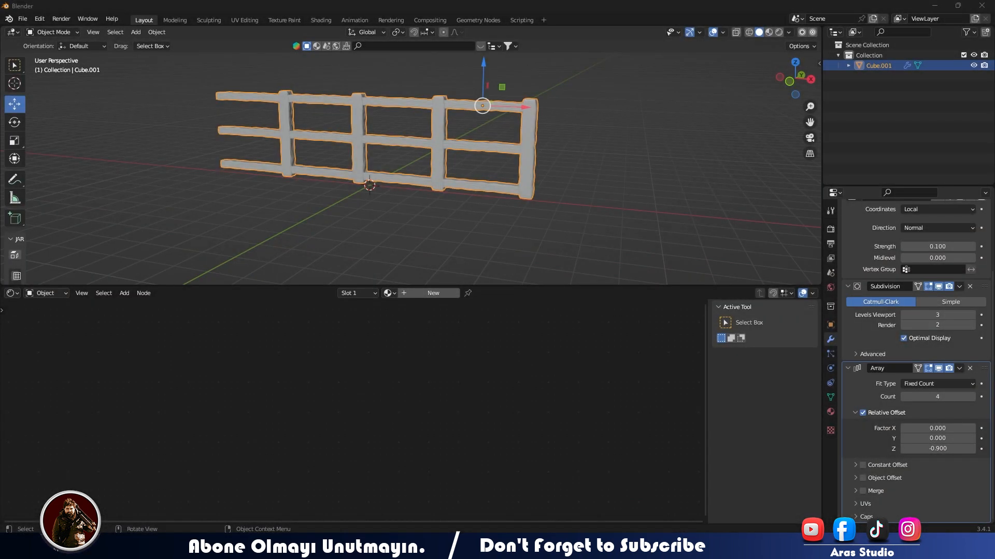
# Step: Create a new material named "wood" for the fence and show the viewport in Material Preview shading
pyautogui.click(443, 294)
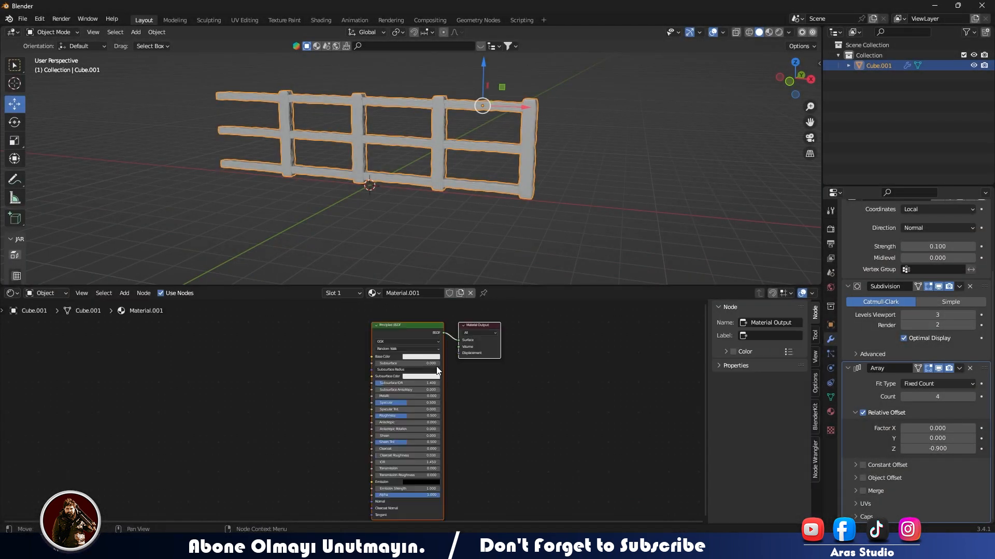
pyautogui.write('wood')
pyautogui.press('Return')
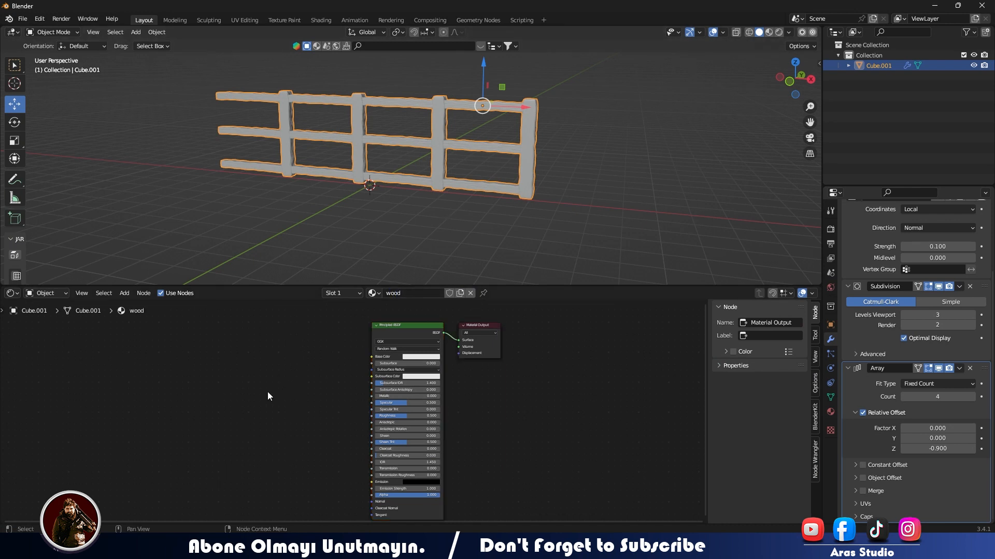
pyautogui.scroll(1, 361, 373)
pyautogui.scroll(-1, 363, 372)
pyautogui.moveTo(272, 375); pyautogui.dragTo(340, 388, button='middle')
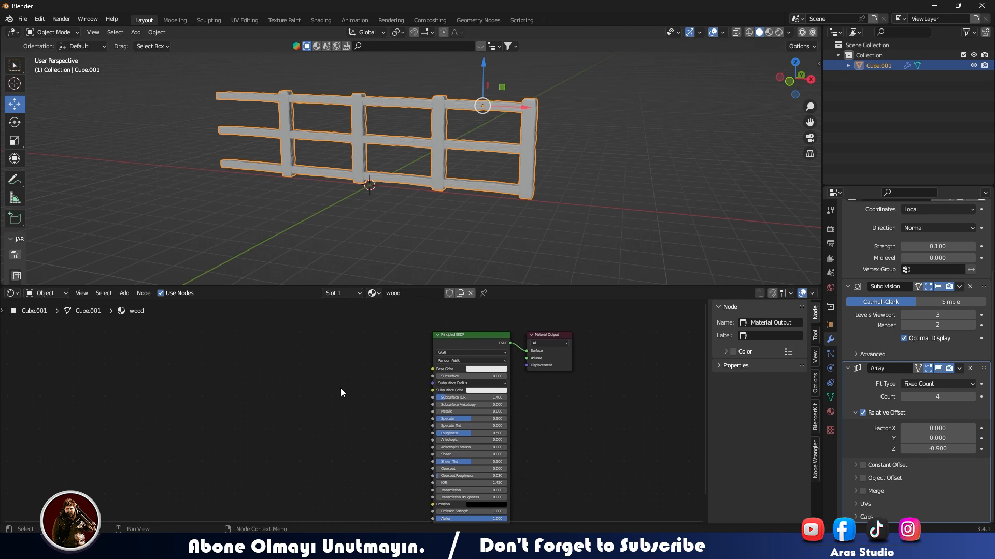
pyautogui.click(769, 32)
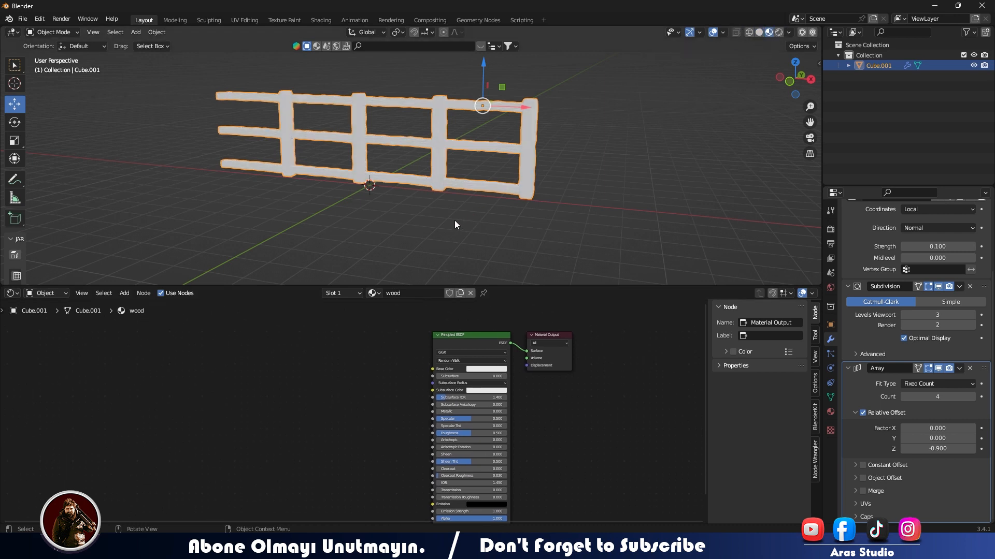
# Step: Add a ColorRamp node and place it in front of the Principled BSDF node
pyautogui.hotkey('shift', 'a')
pyautogui.click(385, 366)
pyautogui.write('c')
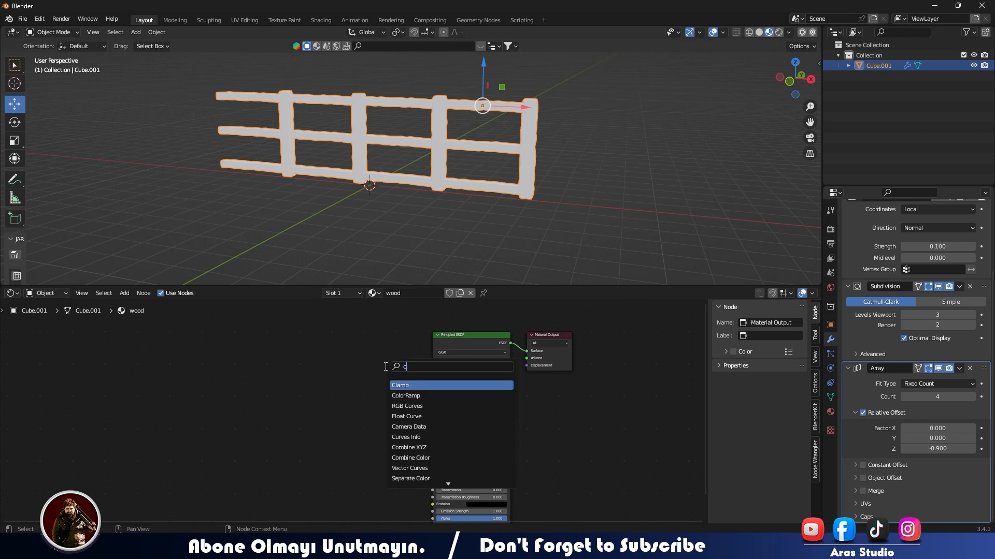
pyautogui.write('olor')
pyautogui.press('Return')
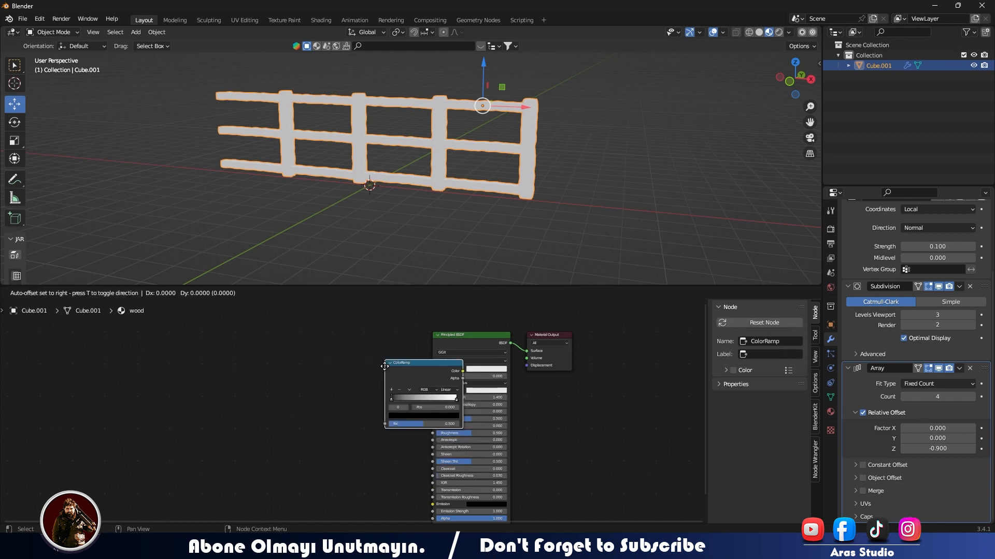
pyautogui.click(349, 358)
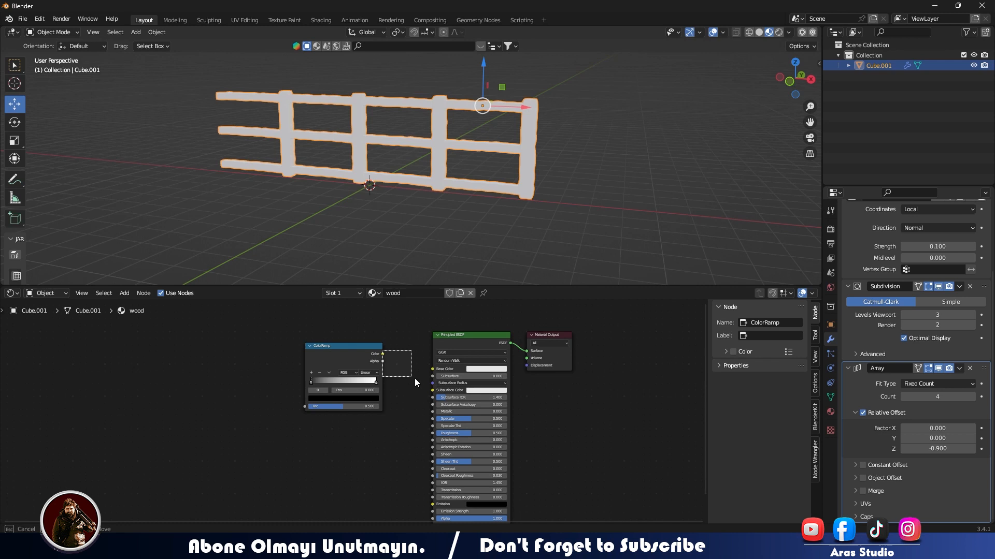
# Step: Color the ColorRamp's first stop dark brown and move it to position 0.286
pyautogui.scroll(2, 363, 378)
pyautogui.moveTo(363, 377); pyautogui.dragTo(391, 396, button='middle')
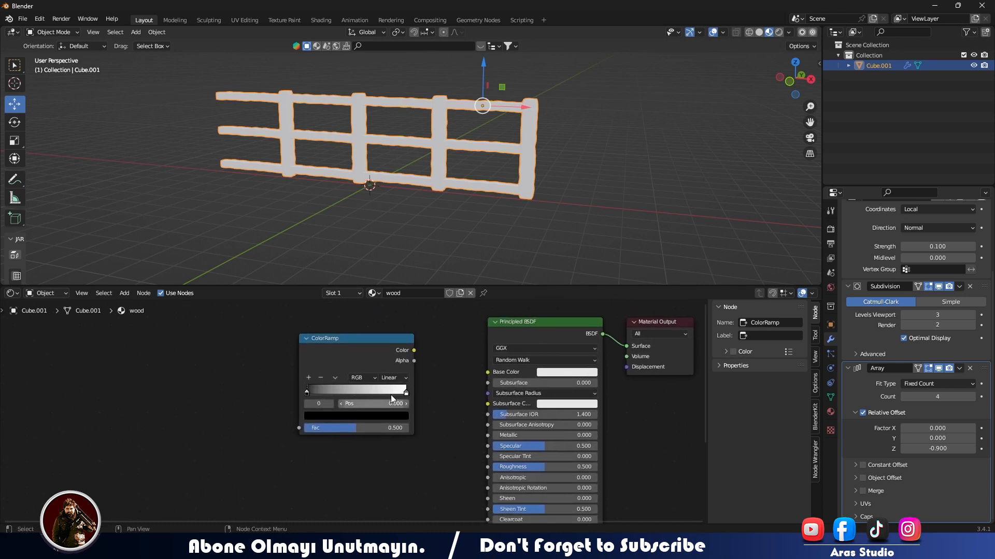
pyautogui.click(326, 418)
pyautogui.scroll(7, 345, 317)
pyautogui.moveTo(345, 318); pyautogui.dragTo(334, 338)
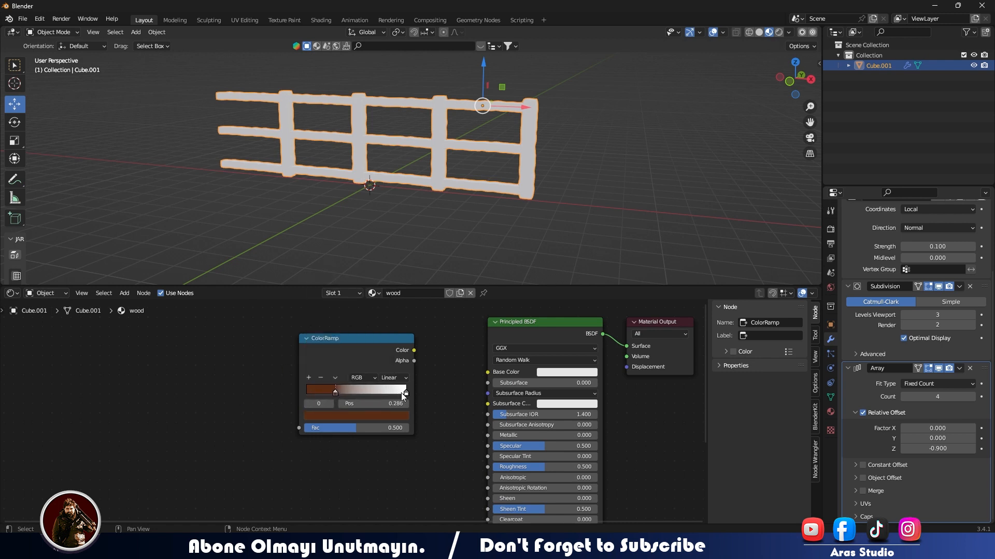
# Step: Move the ColorRamp's white stop to position 0.545 and color it light orange
pyautogui.moveTo(399, 393); pyautogui.dragTo(392, 393)
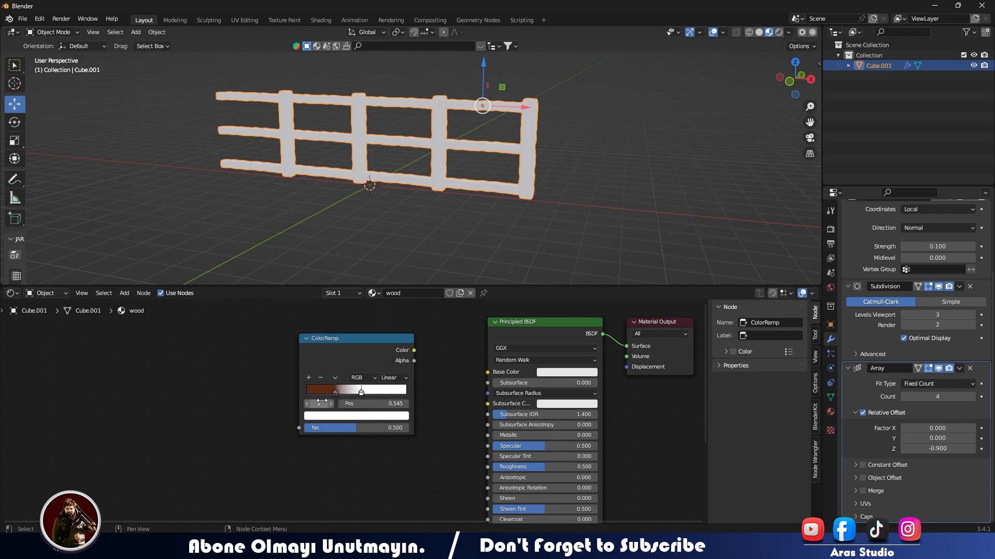
pyautogui.click(344, 417)
pyautogui.moveTo(339, 322); pyautogui.dragTo(337, 337)
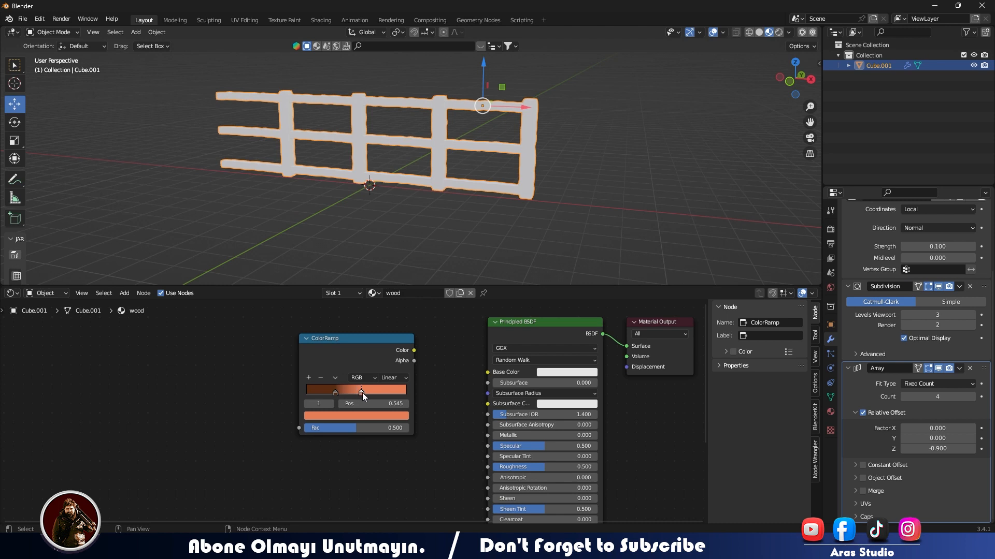
# Step: Connect the ColorRamp's Color output to the Base Color of the Principled BSDF and clear the fence selection
pyautogui.moveTo(413, 350); pyautogui.dragTo(487, 372)
pyautogui.click(394, 226)
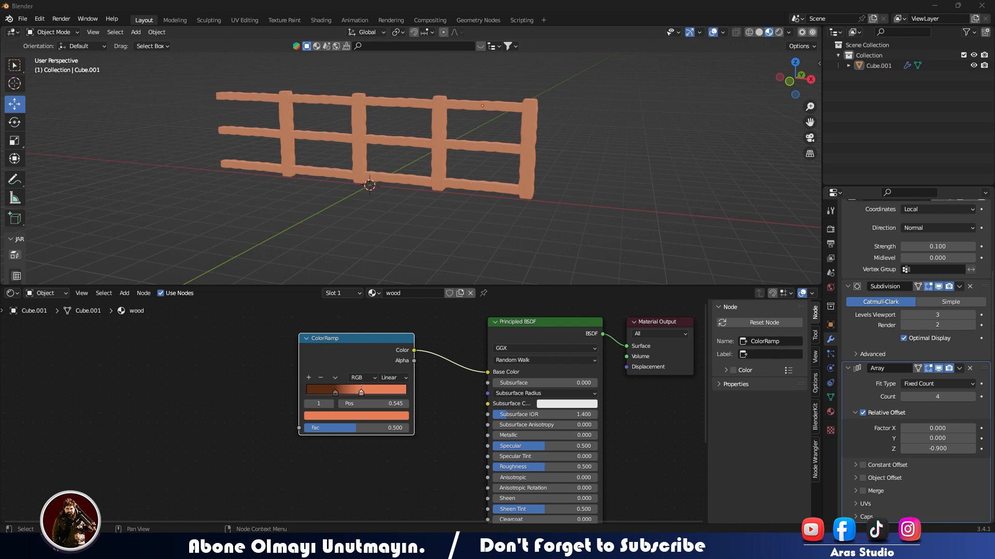
pyautogui.click(247, 393)
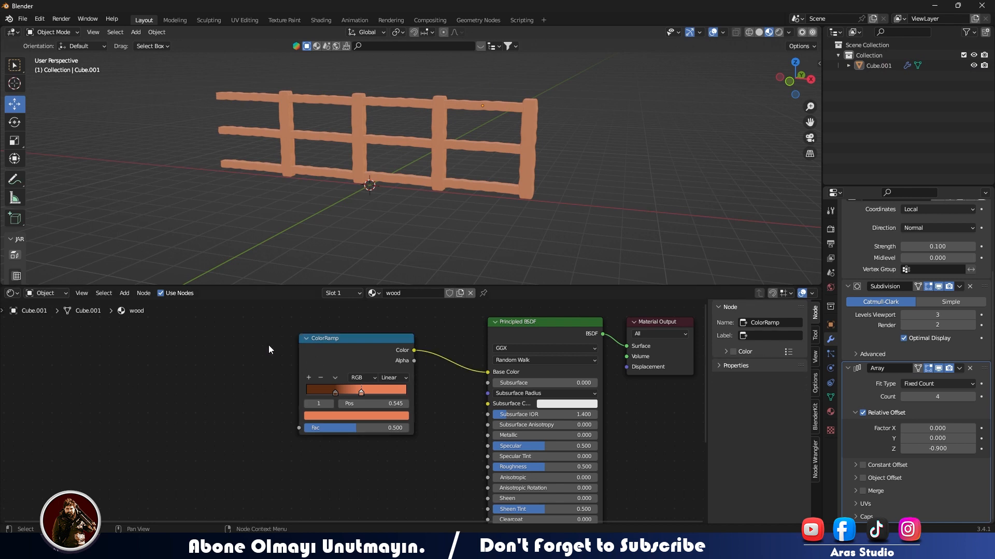
# Step: Add a Noise Texture node and connect its Fac output to the ColorRamp's Fac input
pyautogui.hotkey('shift', 'a')
pyautogui.write('noise')
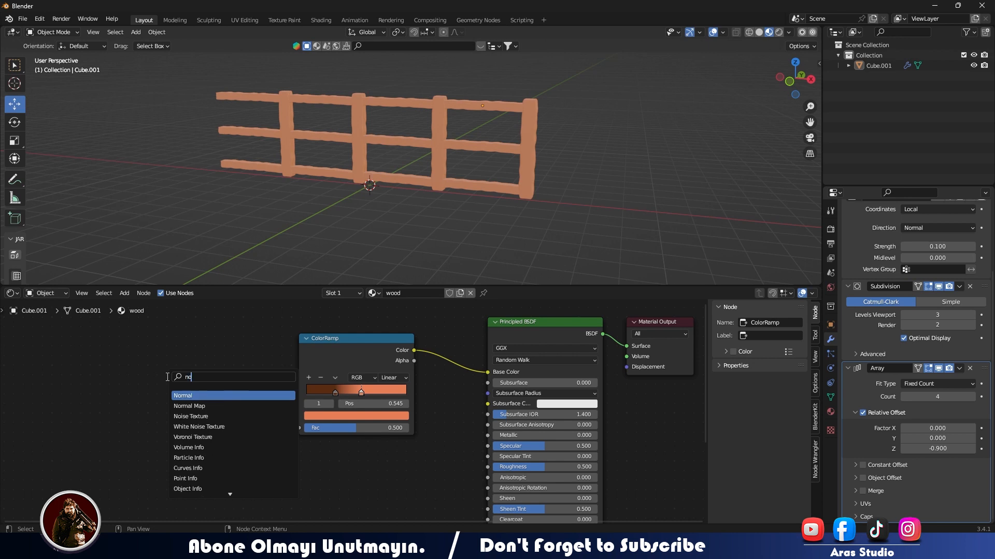
pyautogui.press('Return')
pyautogui.click(166, 377)
pyautogui.moveTo(234, 384); pyautogui.dragTo(247, 392)
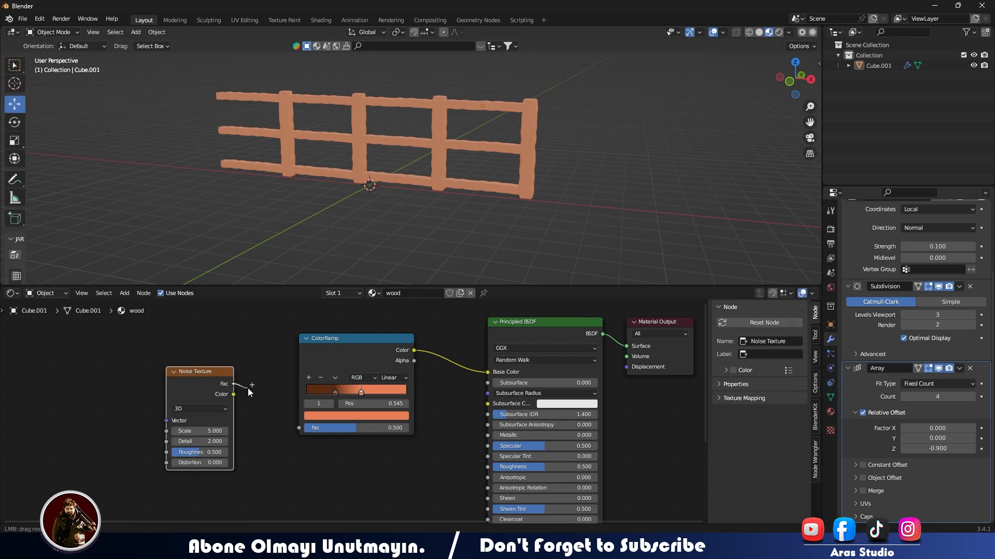
pyautogui.moveTo(285, 418); pyautogui.dragTo(296, 428)
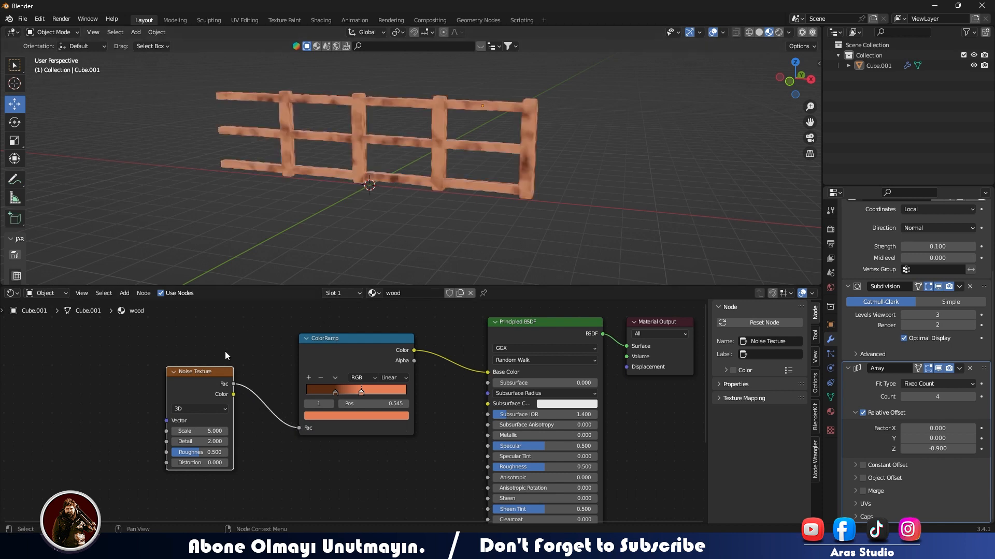
# Step: Set the Noise Texture's Scale to 50 and Detail to 15
pyautogui.click(220, 431)
pyautogui.write('50')
pyautogui.press('Return')
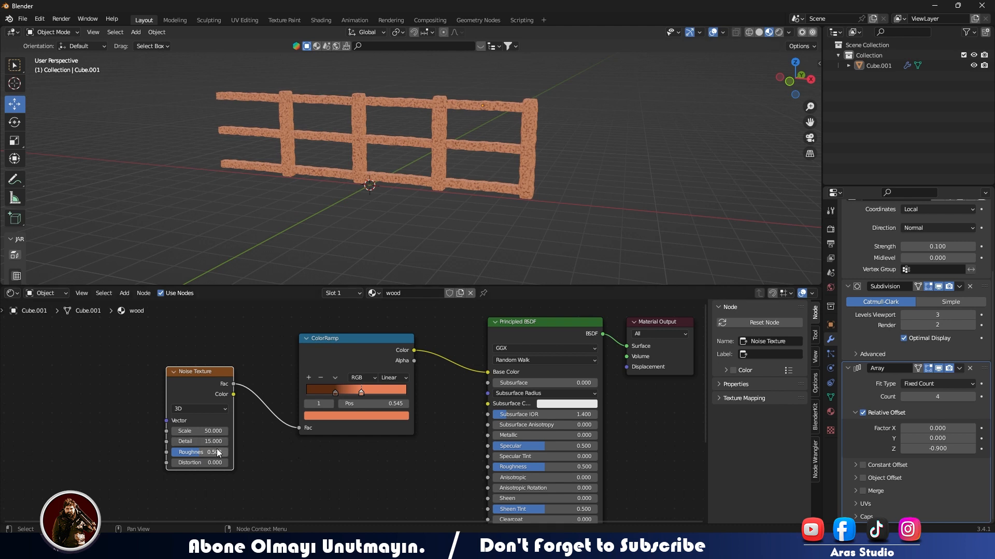
# Step: Switch the viewport to Rendered shading with Scene World turned off
pyautogui.scroll(3, 590, 104)
pyautogui.moveTo(591, 114); pyautogui.dragTo(679, 82, button='middle')
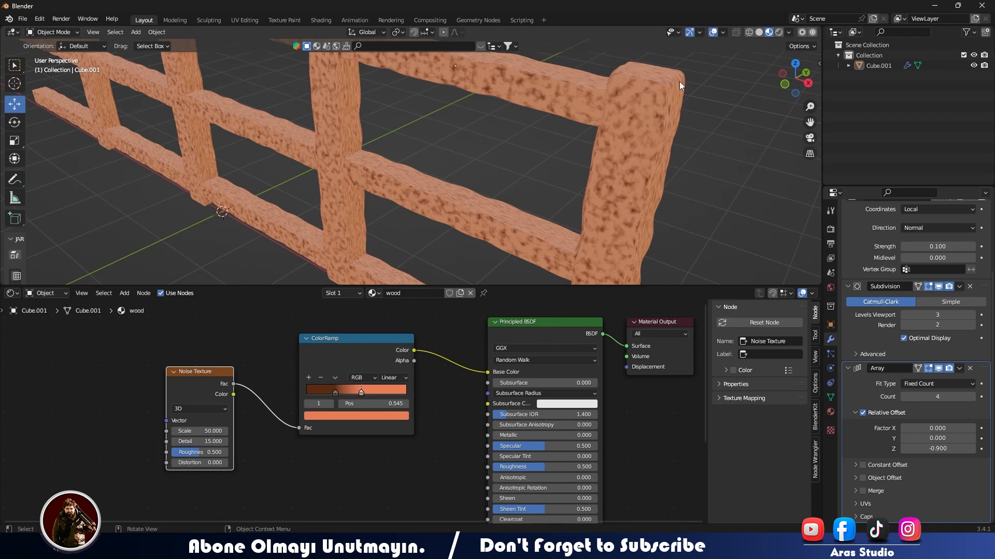
pyautogui.click(779, 32)
pyautogui.click(787, 32)
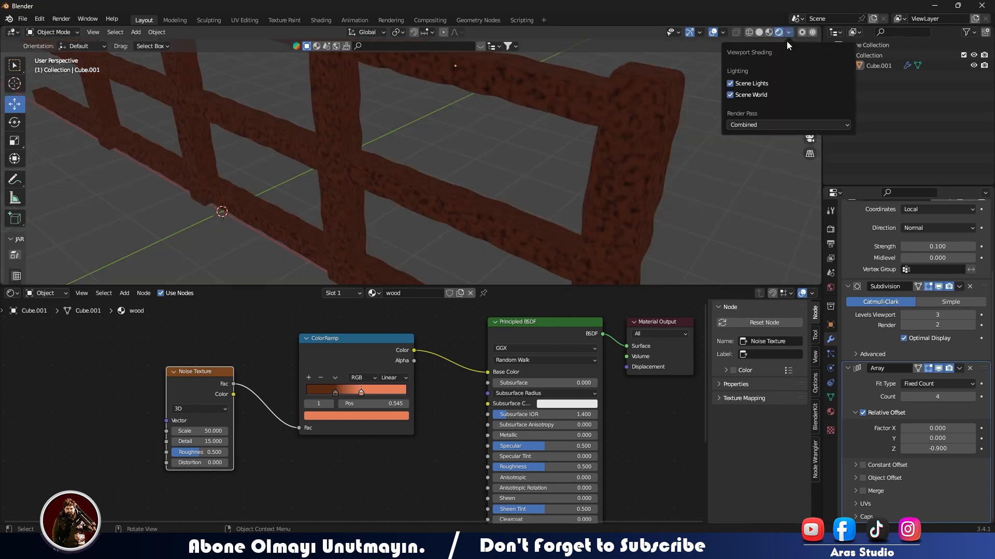
pyautogui.click(747, 96)
# Step: Move the ColorRamp's dark brown stop slightly toward the start of the ramp and lighten the orange stop's color
pyautogui.scroll(-6, 533, 228)
pyautogui.moveTo(534, 206); pyautogui.dragTo(581, 195, button='middle')
pyautogui.keyDown('shift'); pyautogui.moveTo(530, 187); pyautogui.dragTo(558, 188, button='middle'); pyautogui.keyUp('shift')
pyautogui.moveTo(335, 390)
pyautogui.mouseDown()
pyautogui.moveTo(350, 388)
pyautogui.moveTo(325, 390)
pyautogui.mouseUp()
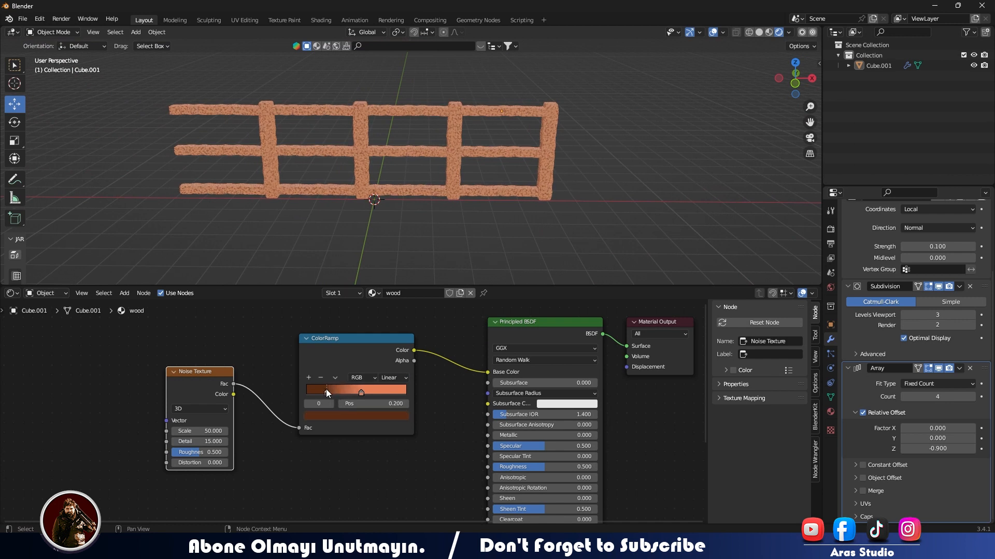
pyautogui.click(369, 393)
pyautogui.click(369, 420)
pyautogui.moveTo(335, 335)
pyautogui.mouseDown()
pyautogui.moveTo(330, 345)
pyautogui.moveTo(338, 333)
pyautogui.mouseUp()
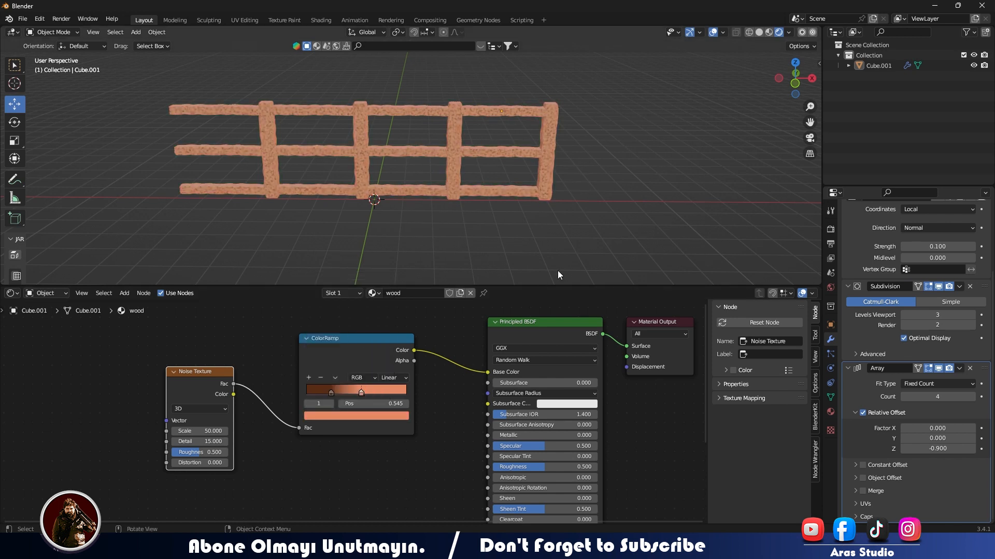
# Step: Show the viewport sidebar and turn on Screencast Keys
pyautogui.moveTo(592, 179); pyautogui.dragTo(549, 181, button='middle')
pyautogui.scroll(4, 521, 187)
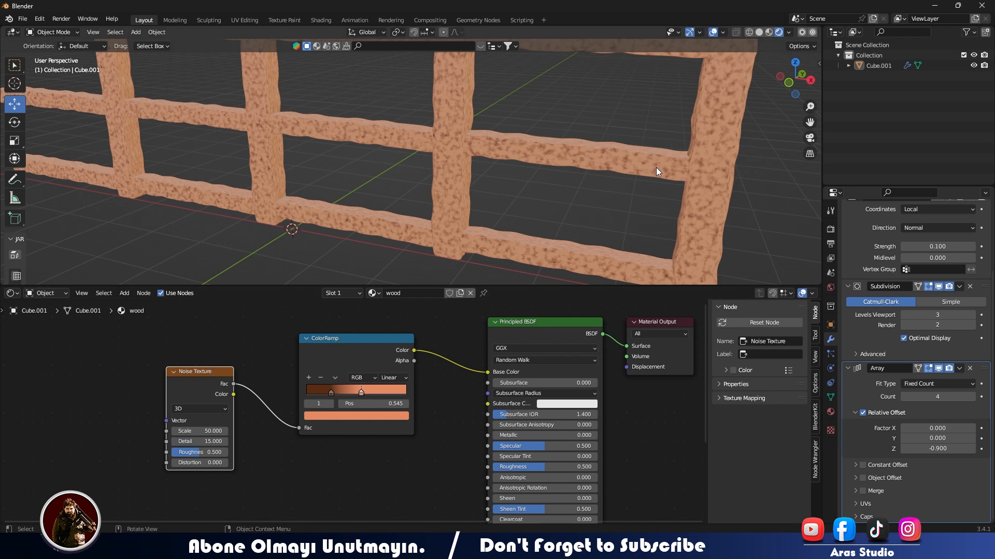
pyautogui.click(655, 151)
pyautogui.press('n')
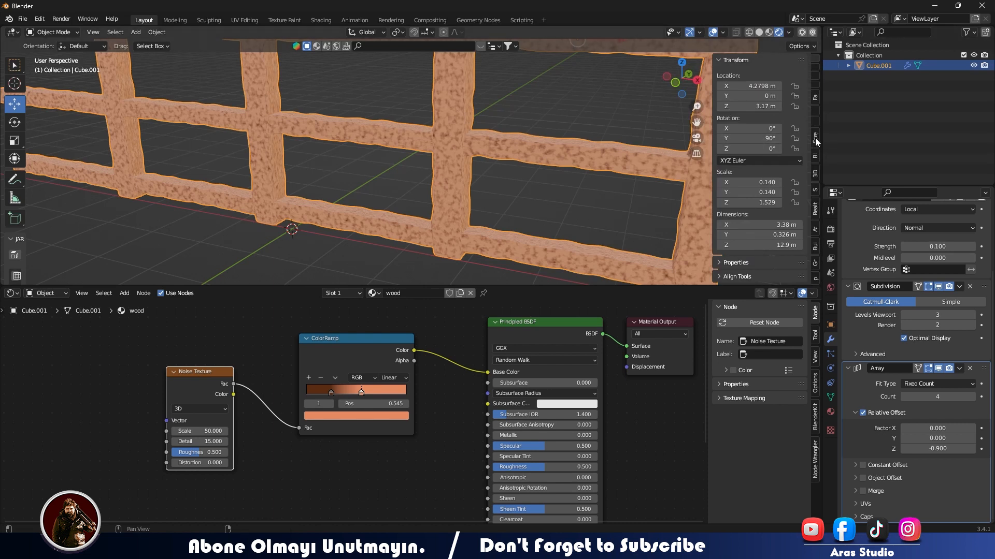
pyautogui.click(815, 138)
pyautogui.click(319, 266)
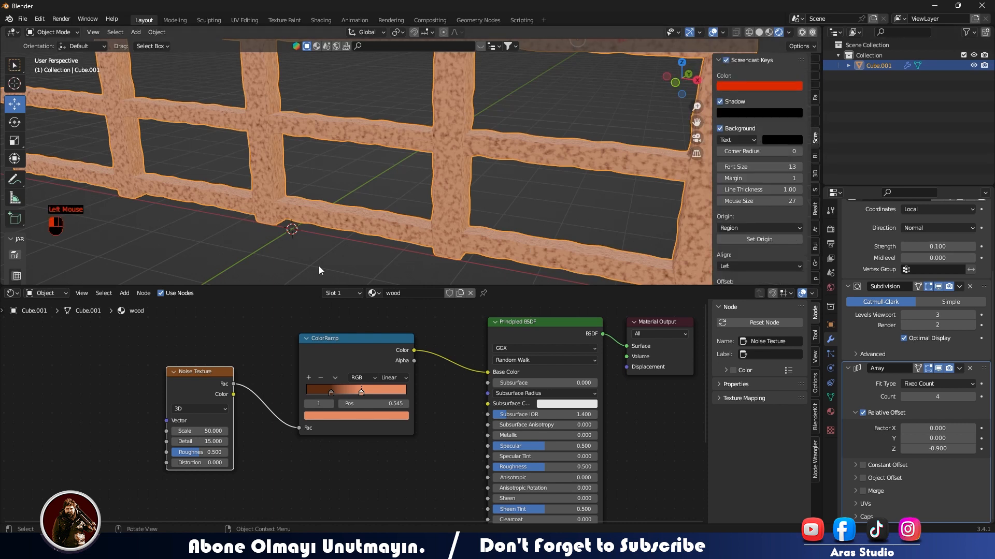
# Step: Add Texture Coordinate and Mapping nodes linked to the Noise Texture's Vector input
pyautogui.click(329, 482)
pyautogui.click(203, 373)
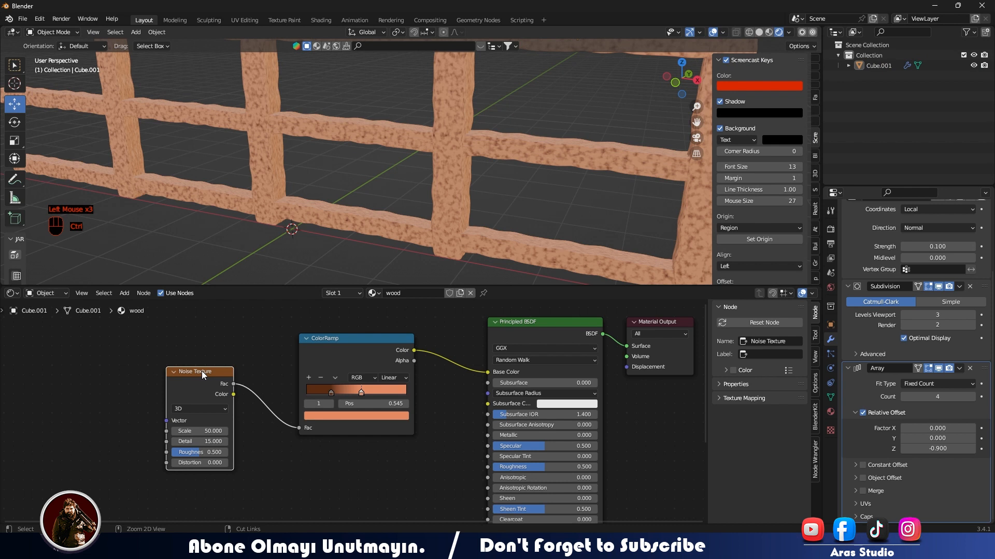
pyautogui.hotkey('ctrl', 't')
pyautogui.scroll(-1, 198, 402)
pyautogui.keyDown('shift'); pyautogui.moveTo(235, 411); pyautogui.dragTo(289, 407, button='middle'); pyautogui.keyUp('shift')
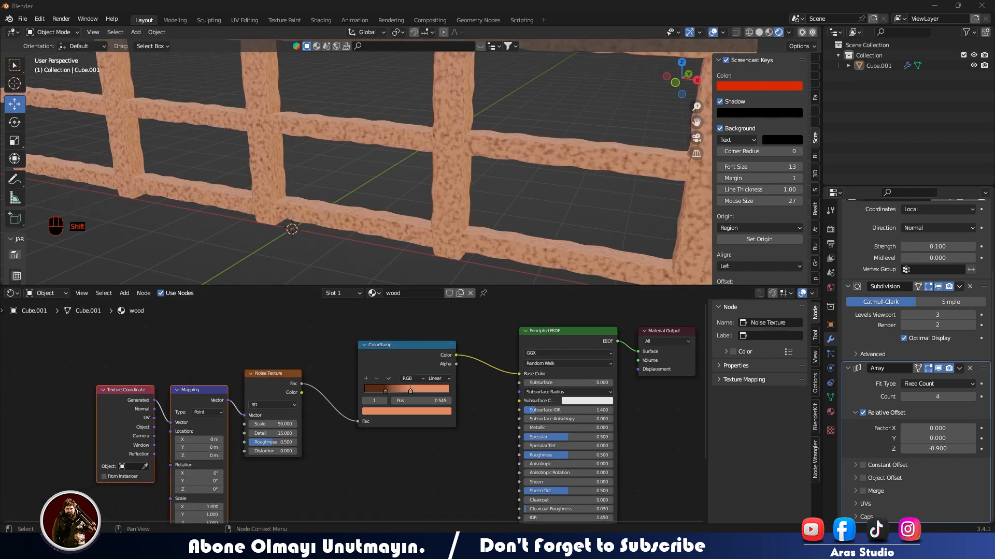
pyautogui.keyDown('shift'); pyautogui.moveTo(153, 429); pyautogui.dragTo(177, 424, button='middle'); pyautogui.keyUp('shift')
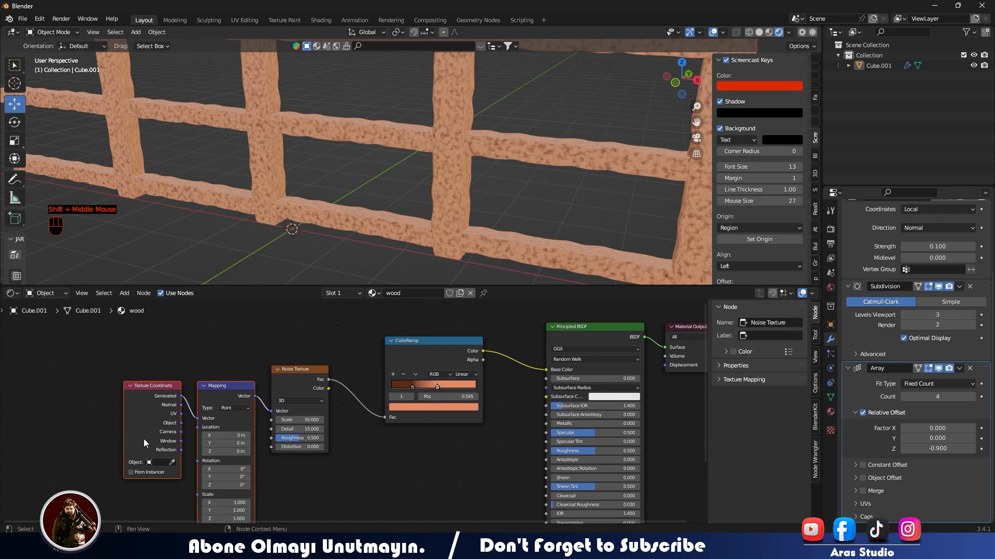
# Step: Space the Texture Coordinate node away from Mapping and insert a Math node set to Add on the link between them
pyautogui.moveTo(141, 387); pyautogui.dragTo(1, 389)
pyautogui.keyDown('shift'); pyautogui.moveTo(124, 424); pyautogui.dragTo(278, 423, button='middle'); pyautogui.keyUp('shift')
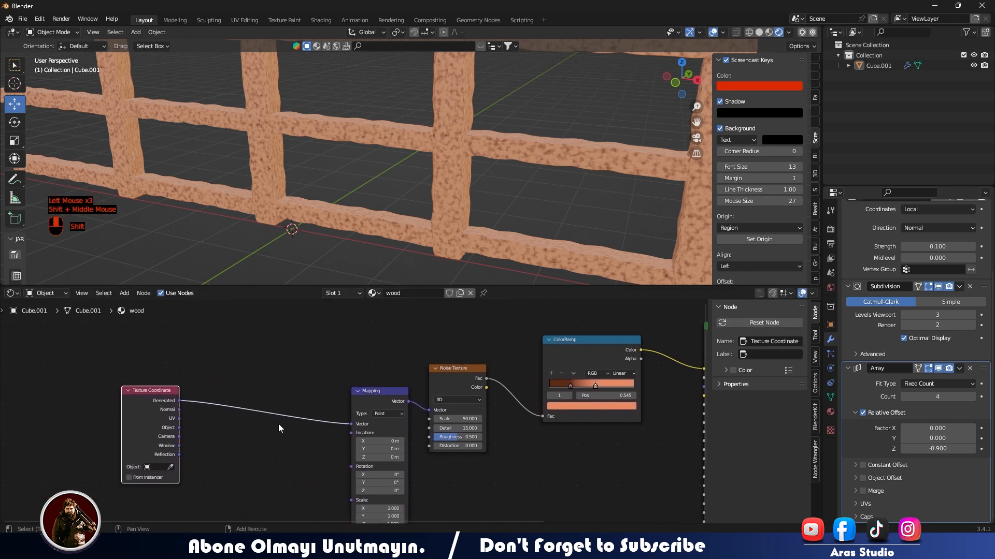
pyautogui.click(274, 430)
pyautogui.hotkey('shift', 'a')
pyautogui.click(250, 415)
pyautogui.write('MAY')
pyautogui.press('BackSpace')
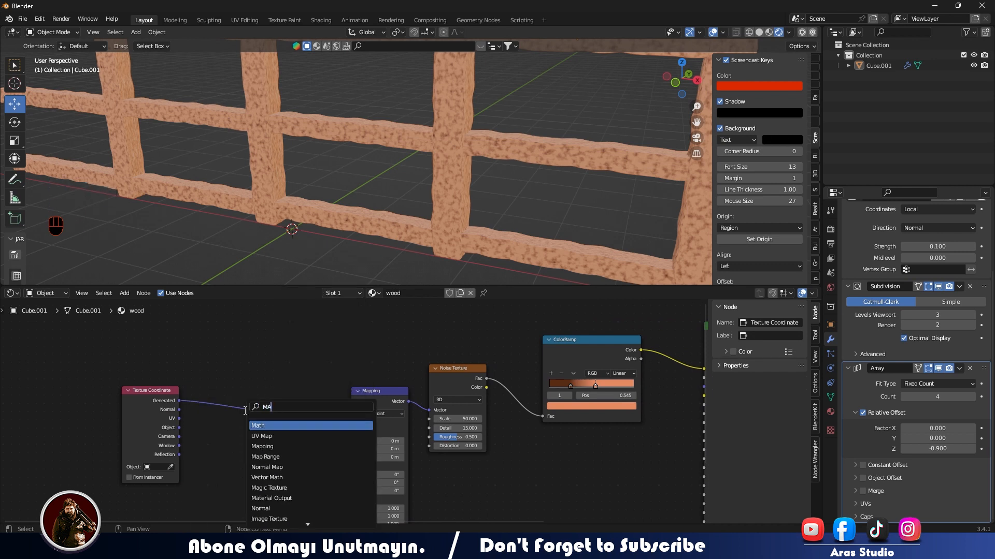
pyautogui.press('Return')
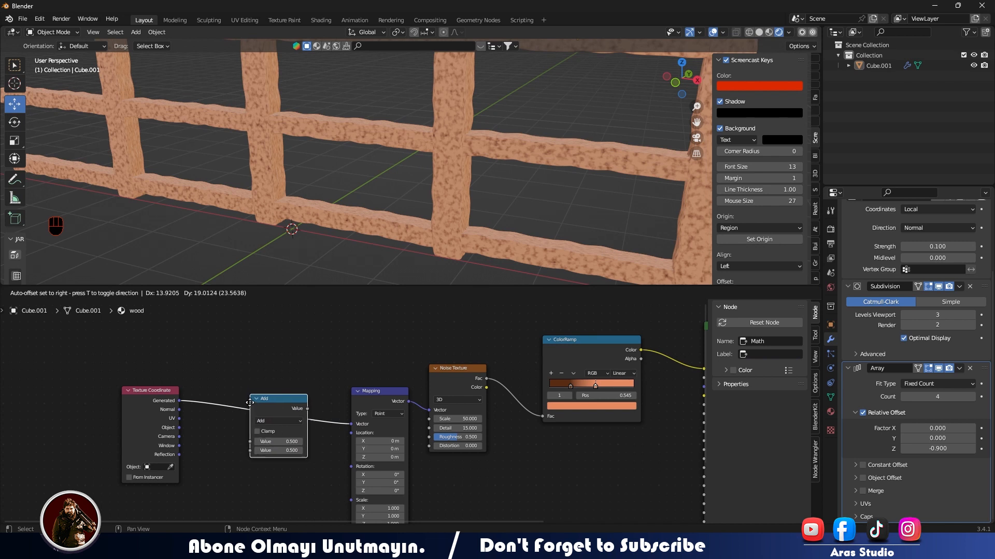
pyautogui.click(259, 414)
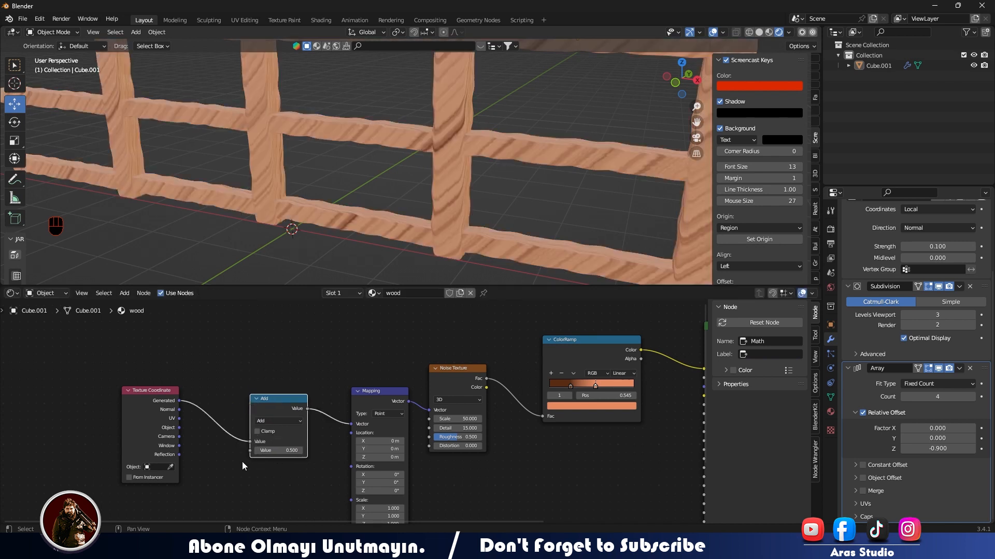
# Step: Try linking the Texture Coordinate's UV output to the Add node's second Value input and undo it
pyautogui.keyDown('shift'); pyautogui.moveTo(224, 389); pyautogui.dragTo(270, 449, button='middle'); pyautogui.keyUp('shift')
pyautogui.scroll(3, 254, 412)
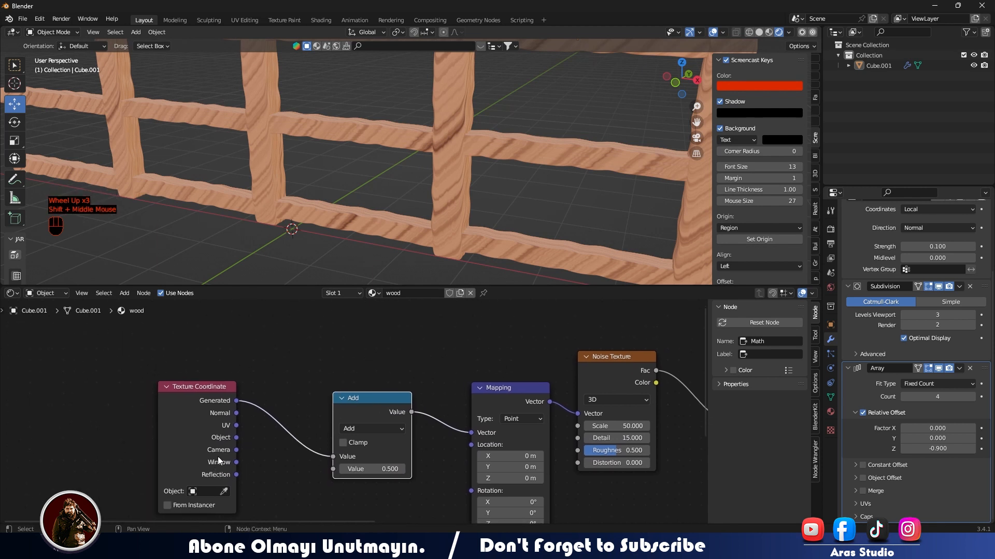
pyautogui.moveTo(235, 426); pyautogui.dragTo(332, 469)
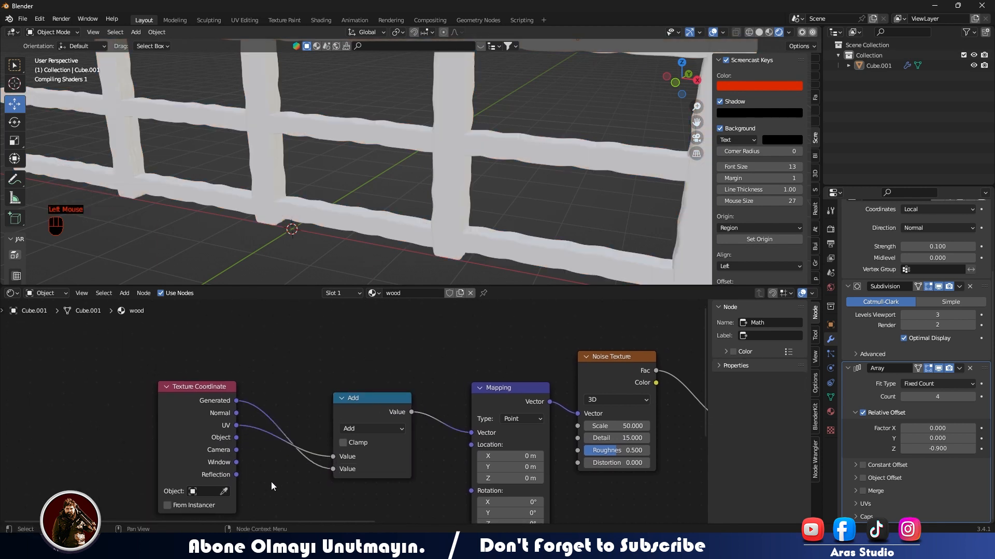
pyautogui.hotkey('ctrl', 'z')
# Step: Replace the Generated link with the Texture Coordinate's UV output into the Add node's first Value input, and check the fence's grain
pyautogui.moveTo(235, 401); pyautogui.dragTo(250, 407)
pyautogui.click(252, 307)
pyautogui.moveTo(333, 457)
pyautogui.mouseDown()
pyautogui.moveTo(287, 450)
pyautogui.moveTo(237, 425)
pyautogui.moveTo(332, 457)
pyautogui.mouseUp()
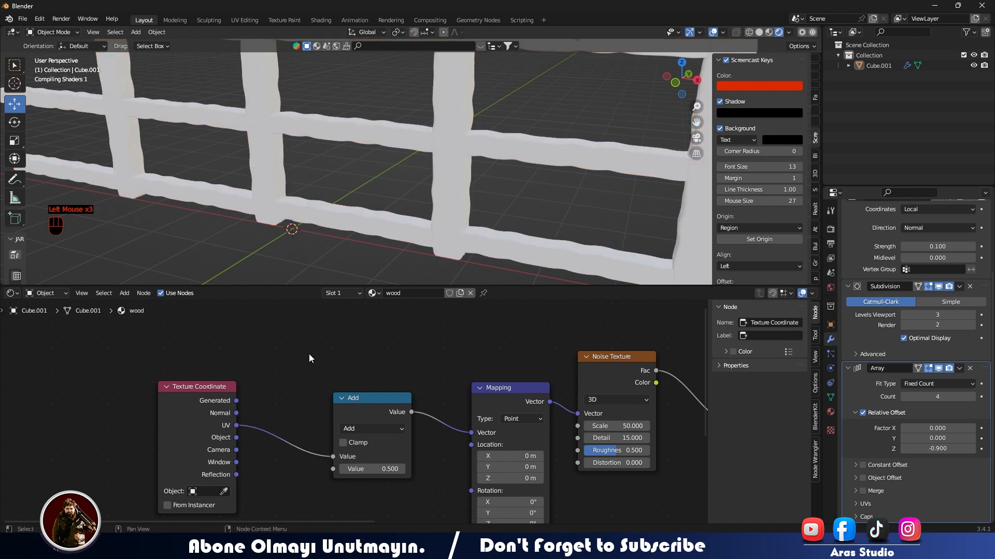
pyautogui.scroll(-2, 309, 354)
pyautogui.moveTo(461, 204); pyautogui.dragTo(396, 234, button='middle')
pyautogui.scroll(2, 453, 186)
pyautogui.scroll(-2, 459, 197)
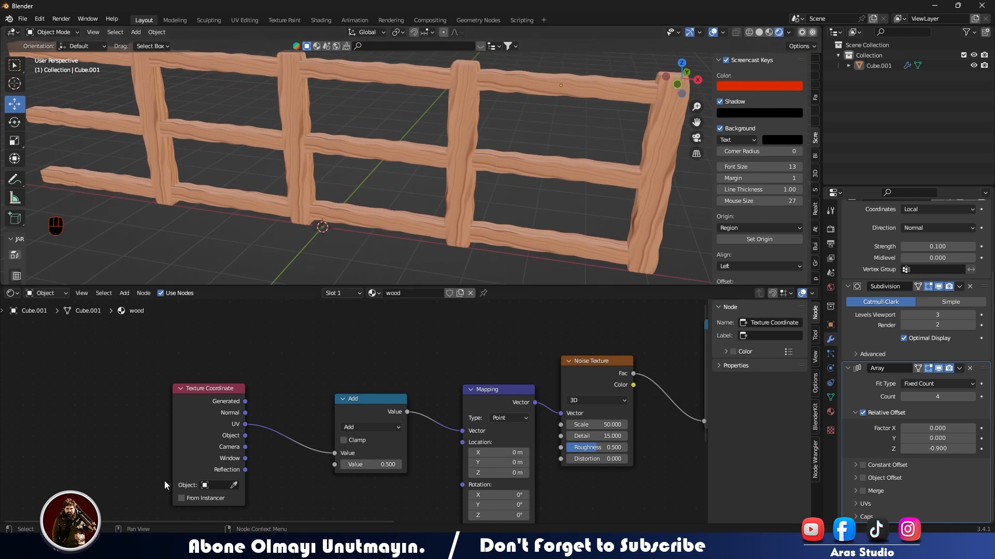
# Step: Relink the Texture Coordinate's UV output to the Add node's second Value input and move the Texture Coordinate node lower
pyautogui.moveTo(334, 451); pyautogui.dragTo(303, 451)
pyautogui.moveTo(245, 424); pyautogui.dragTo(334, 464)
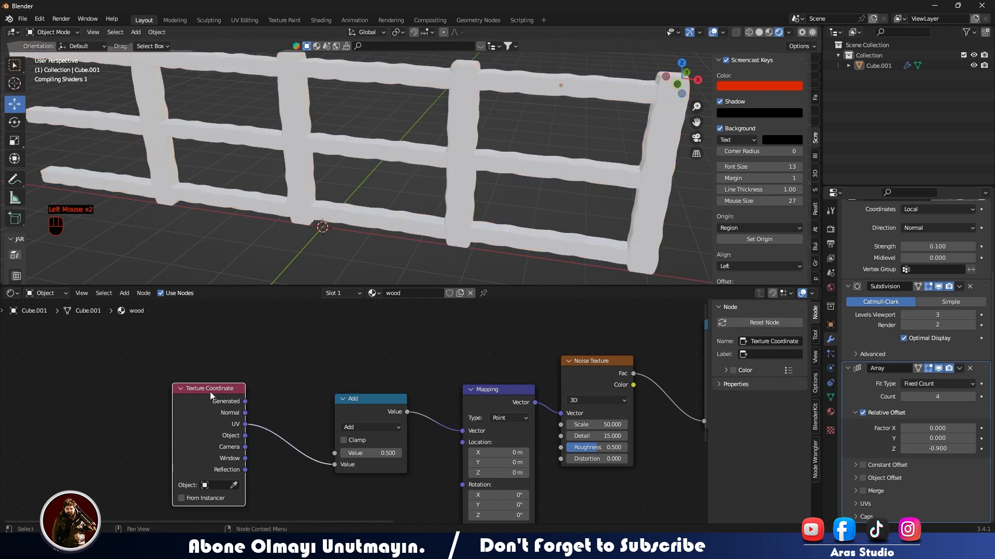
pyautogui.moveTo(212, 395); pyautogui.dragTo(207, 431)
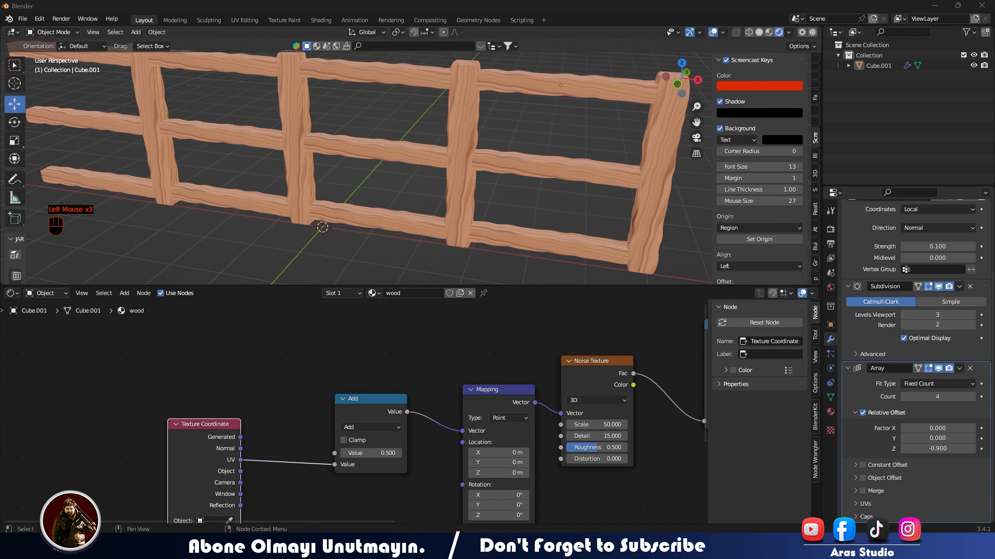
# Step: Add an Object Info node above Texture Coordinate and link its Location output to the Add node's first Value input
pyautogui.click(285, 338)
pyautogui.hotkey('shift', 'a')
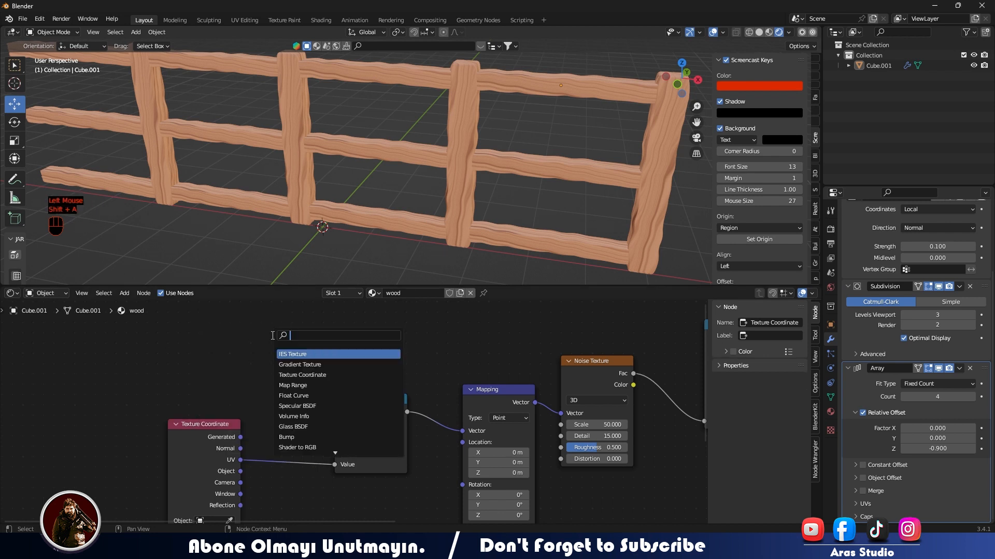
pyautogui.write('OBJE')
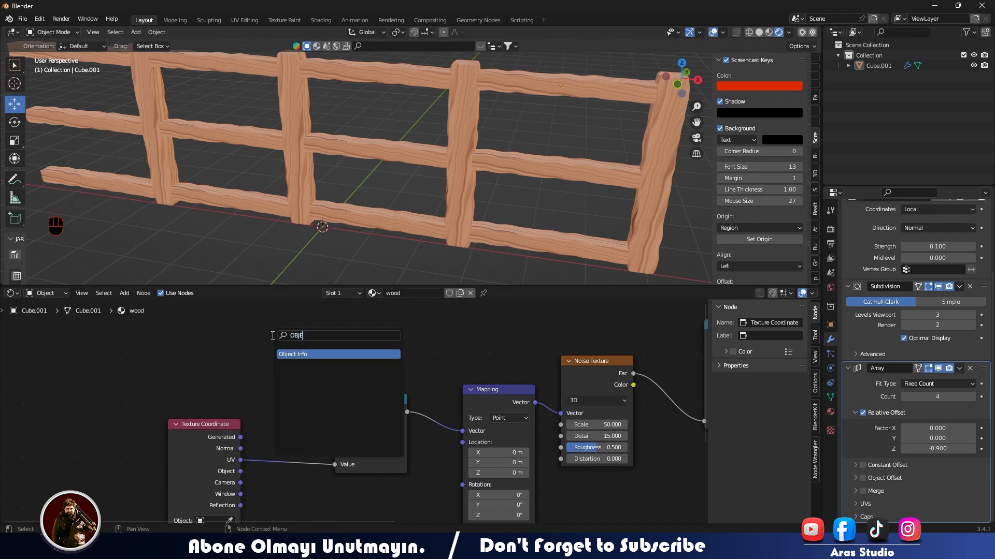
pyautogui.press('Return')
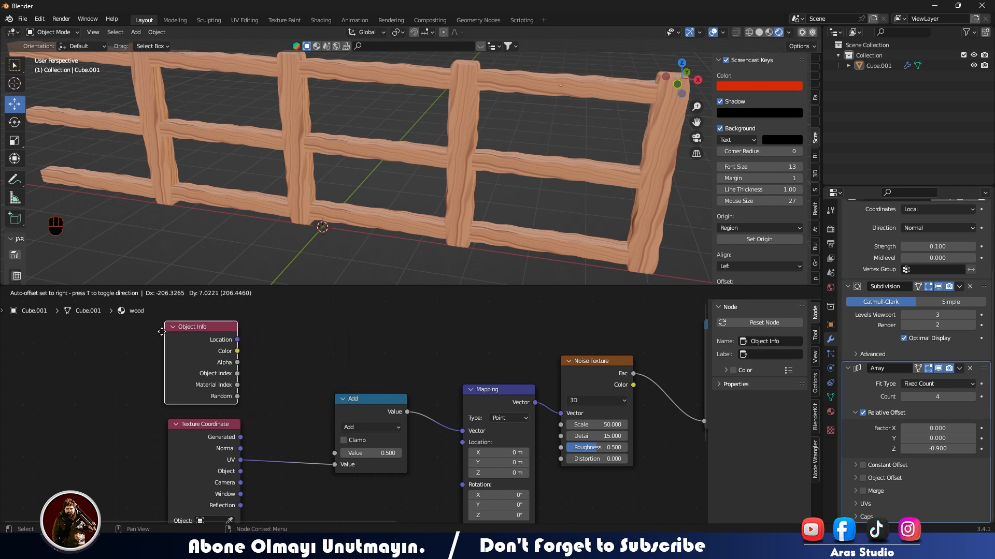
pyautogui.click(170, 334)
pyautogui.moveTo(242, 342); pyautogui.dragTo(336, 452)
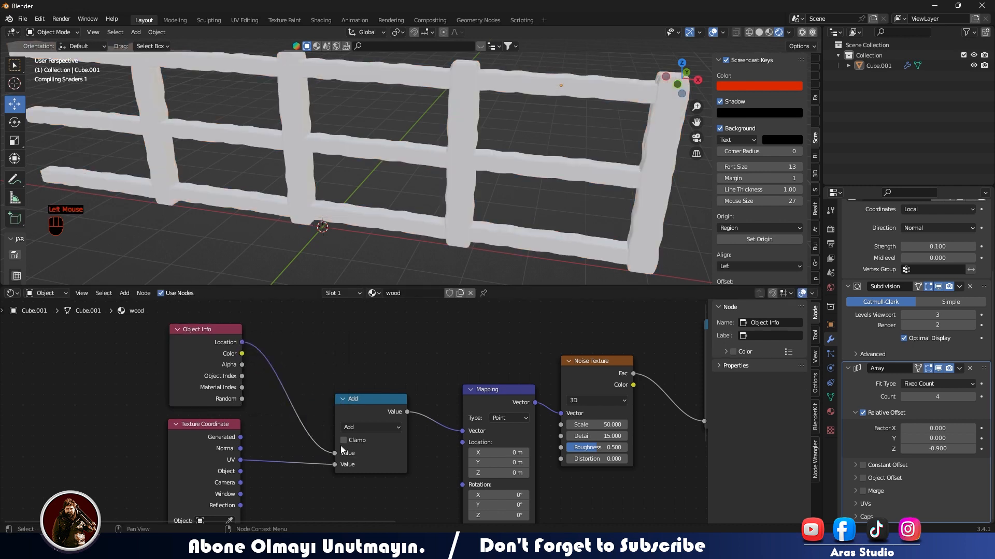
# Step: Try the Object Info's Color output in the Add node's first Value input, relink Location, and inspect the fence's grain
pyautogui.moveTo(472, 181); pyautogui.dragTo(404, 233, button='middle')
pyautogui.scroll(3, 433, 182)
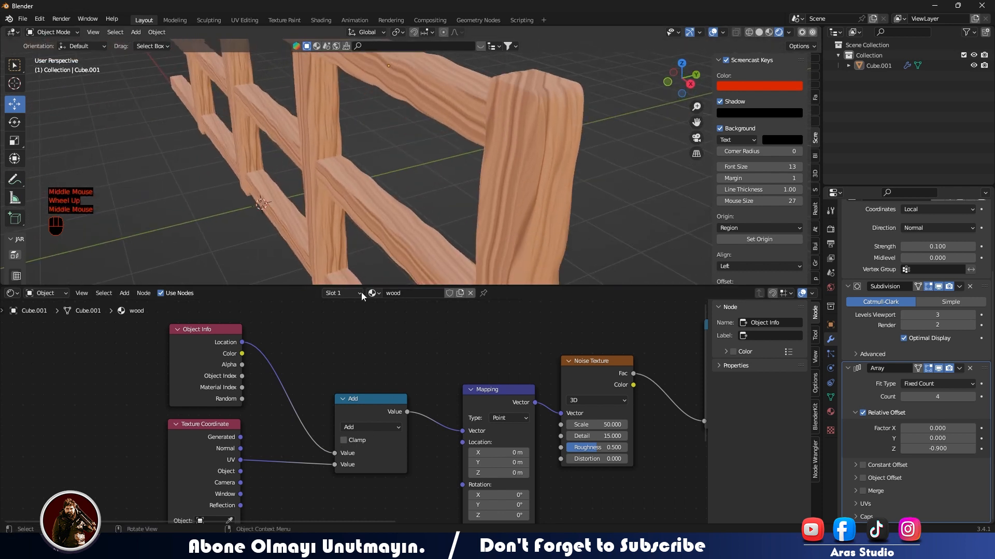
pyautogui.click(244, 357)
pyautogui.moveTo(243, 357); pyautogui.dragTo(333, 453)
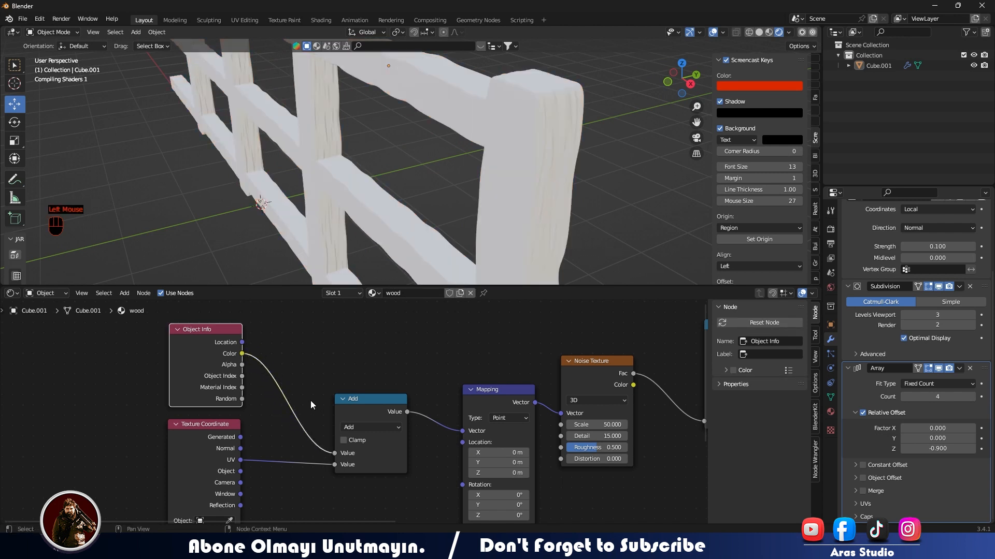
pyautogui.moveTo(244, 346); pyautogui.dragTo(334, 453)
pyautogui.moveTo(440, 158); pyautogui.dragTo(418, 151, button='middle')
pyautogui.scroll(-2, 511, 148)
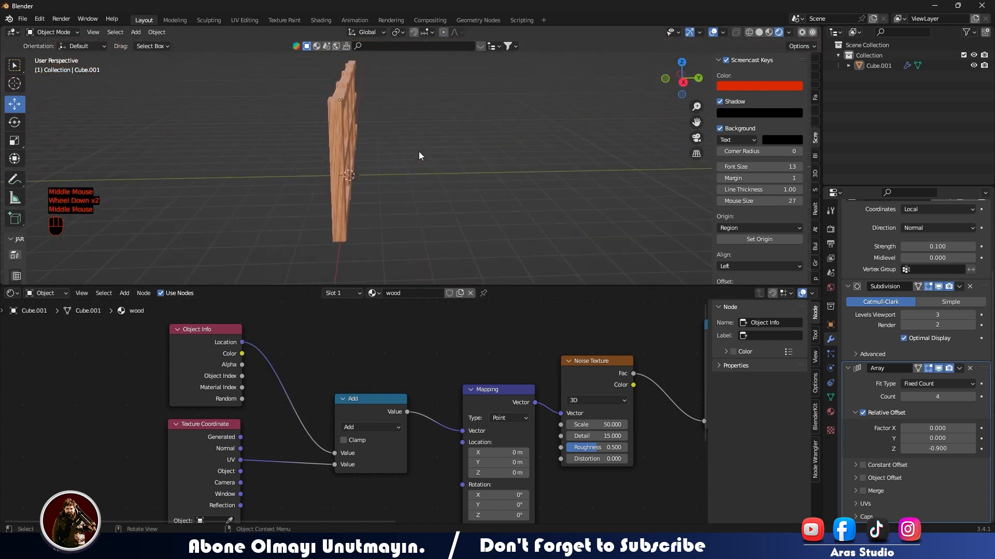
# Step: Enable Ambient Occlusion and Screen Space Reflections in the Eevee render settings
pyautogui.click(829, 215)
pyautogui.click(830, 229)
pyautogui.click(911, 228)
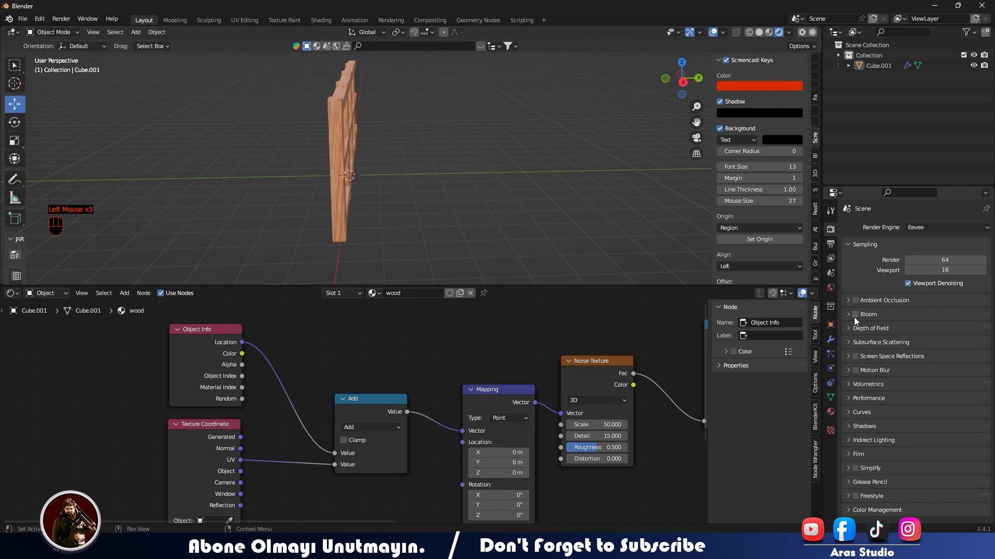
pyautogui.scroll(-3, 855, 496)
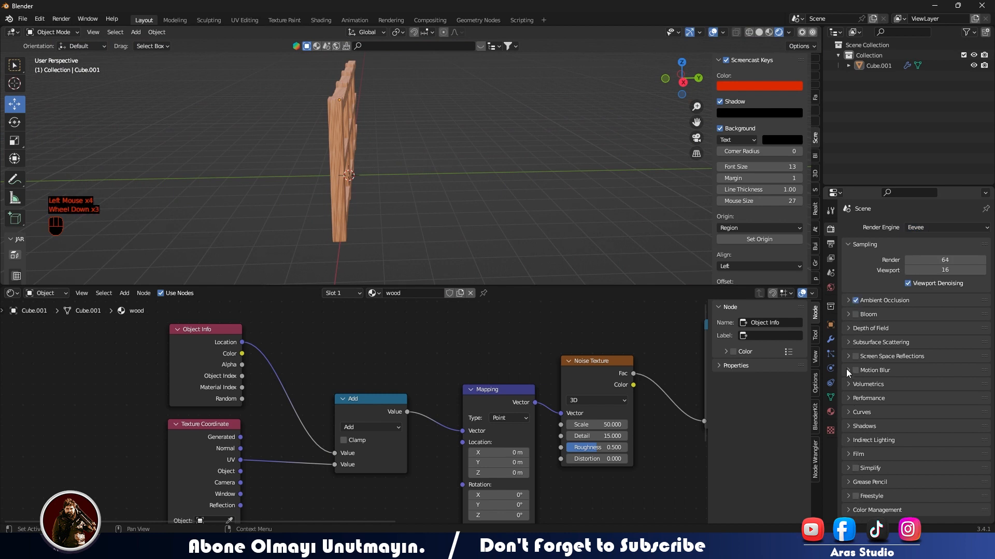
pyautogui.click(856, 357)
pyautogui.click(855, 370)
pyautogui.click(855, 371)
# Step: Set the color management Look to Medium High Contrast
pyautogui.scroll(-2, 854, 414)
pyautogui.click(854, 511)
pyautogui.scroll(-1, 880, 493)
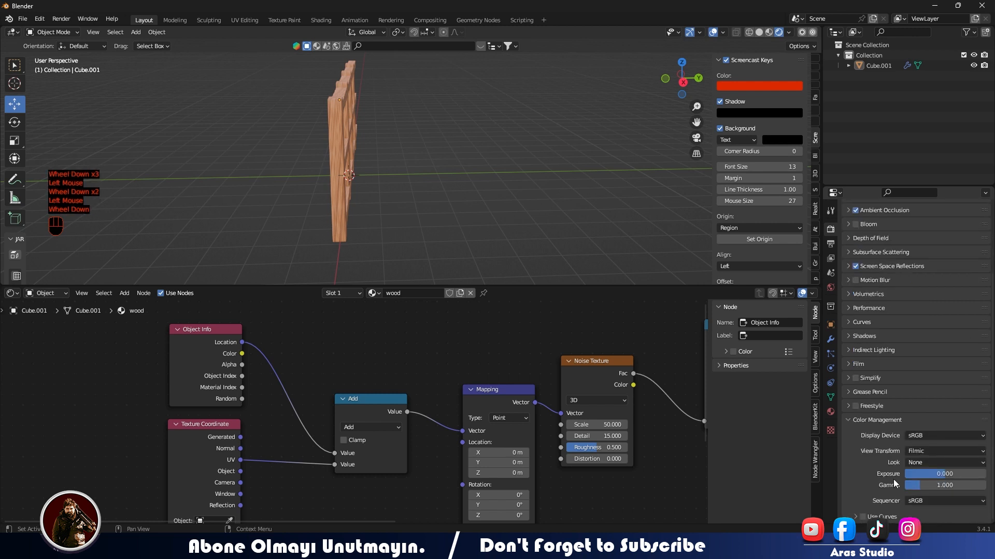
pyautogui.click(934, 456)
pyautogui.click(915, 462)
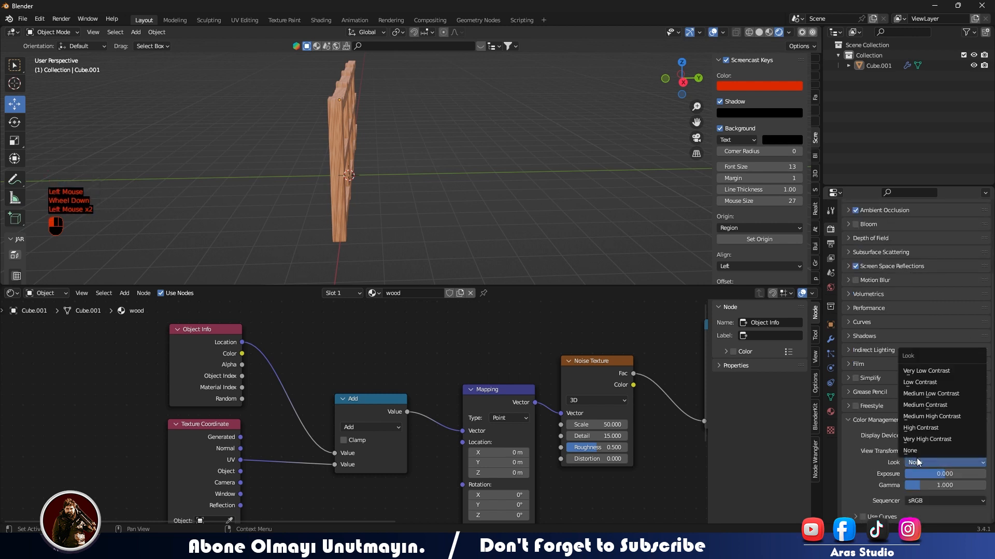
pyautogui.click(915, 417)
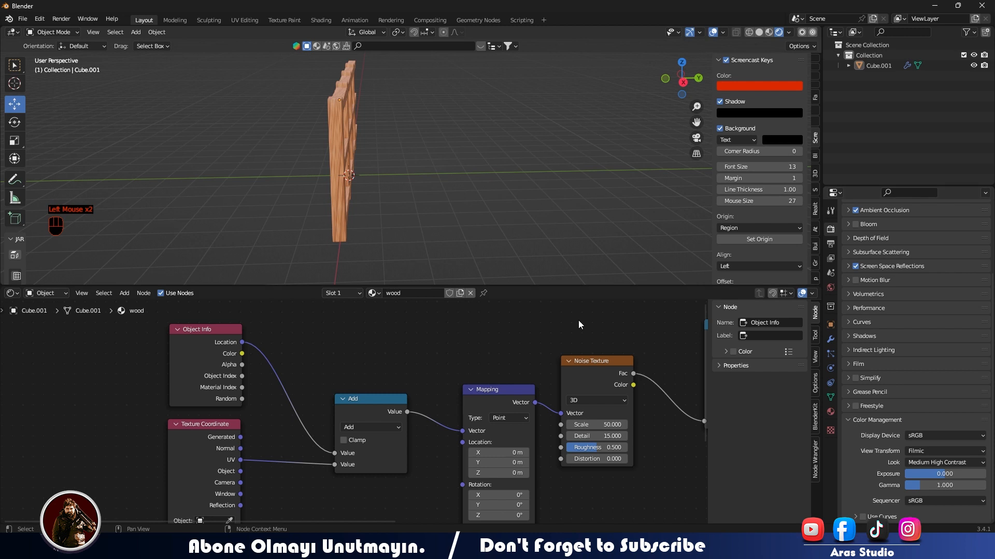
# Step: Inspect the fence's contrast up close and set the color management Look to Medium Contrast
pyautogui.moveTo(560, 259); pyautogui.dragTo(528, 235, button='middle')
pyautogui.scroll(2, 525, 197)
pyautogui.moveTo(523, 153); pyautogui.dragTo(481, 172, button='middle')
pyautogui.click(623, 136)
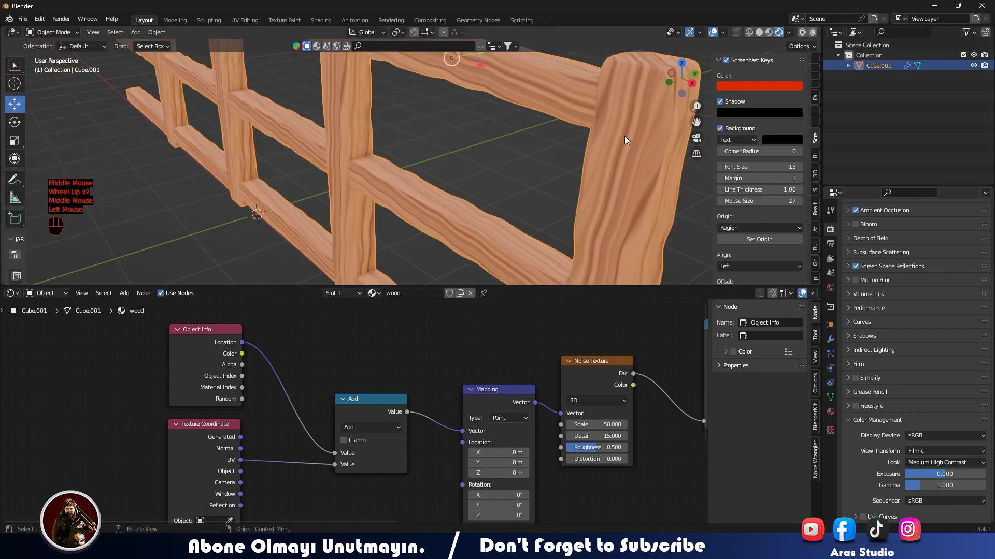
pyautogui.scroll(-2, 601, 150)
pyautogui.click(932, 462)
pyautogui.click(925, 405)
pyautogui.click(590, 185)
pyautogui.click(504, 156)
# Step: Switch the render engine to Cycles and check the rendered fence up close
pyautogui.scroll(4, 926, 284)
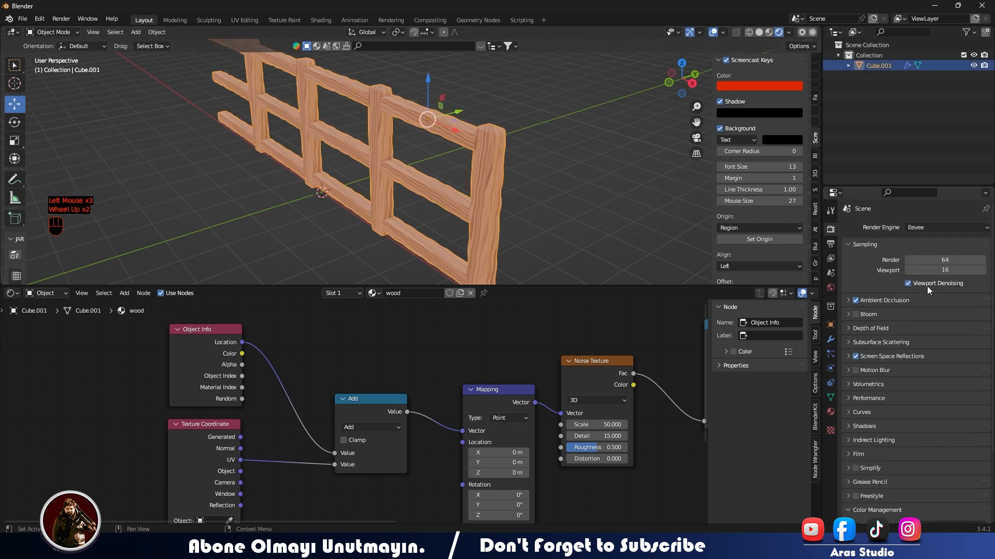
pyautogui.click(927, 228)
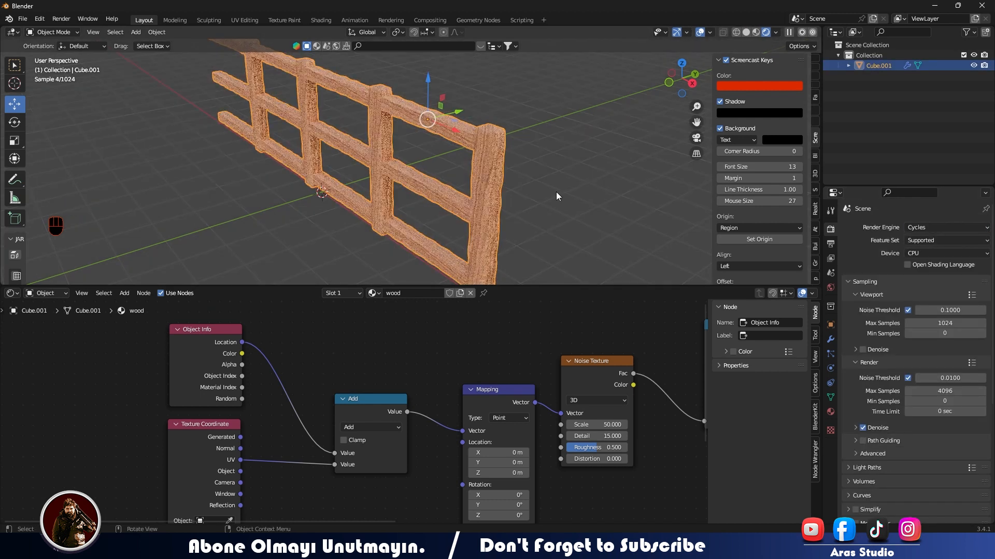
pyautogui.moveTo(556, 196); pyautogui.dragTo(558, 189, button='middle')
pyautogui.scroll(3, 559, 181)
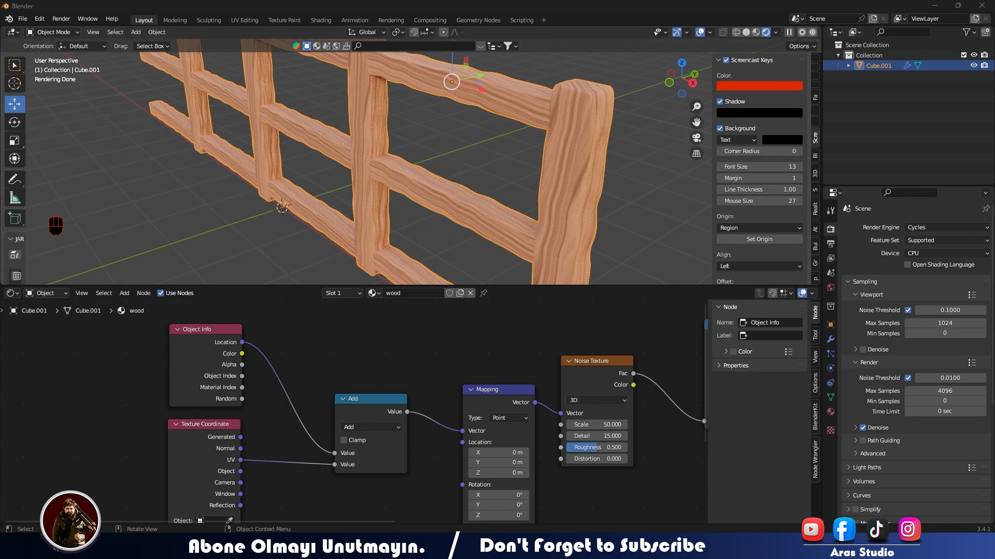
# Step: Add a Bump node, link its Normal output to the Principled BSDF's Normal input, and feed the Noise Texture's Fac into its Height
pyautogui.keyDown('shift'); pyautogui.moveTo(600, 493); pyautogui.dragTo(445, 401, button='middle'); pyautogui.keyUp('shift')
pyautogui.scroll(-3, 428, 426)
pyautogui.hotkey('shift', 'a')
pyautogui.write('B')
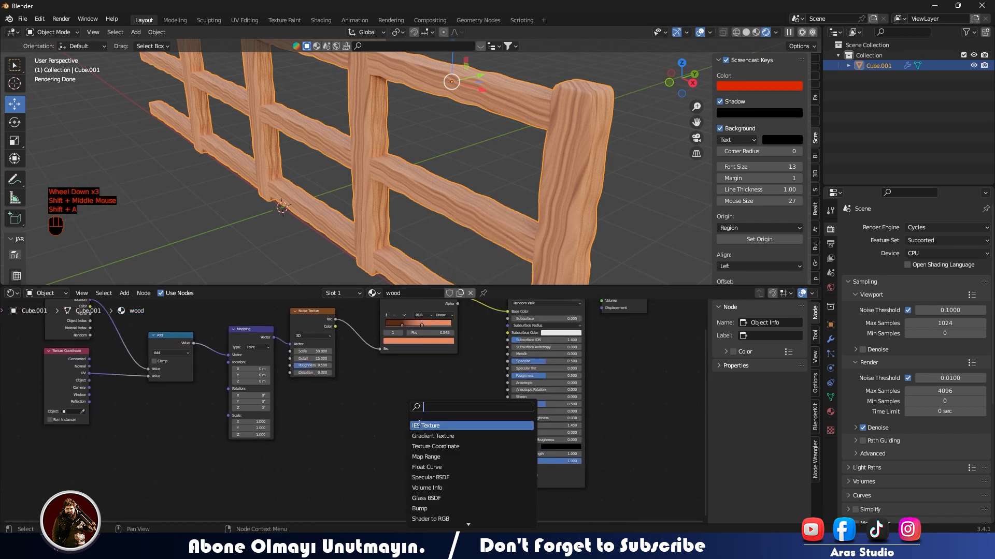
pyautogui.write('UMP')
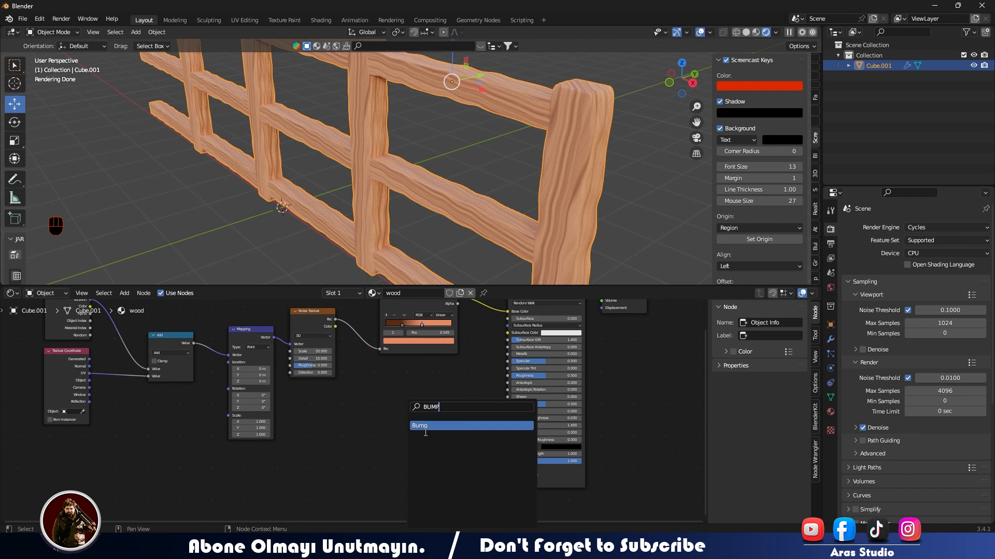
pyautogui.click(425, 430)
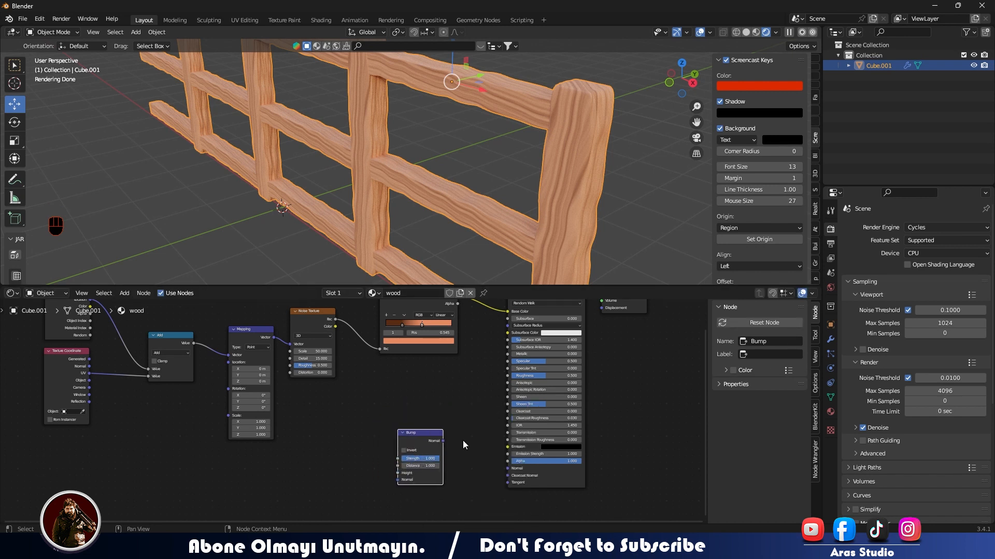
pyautogui.moveTo(442, 441); pyautogui.dragTo(507, 468)
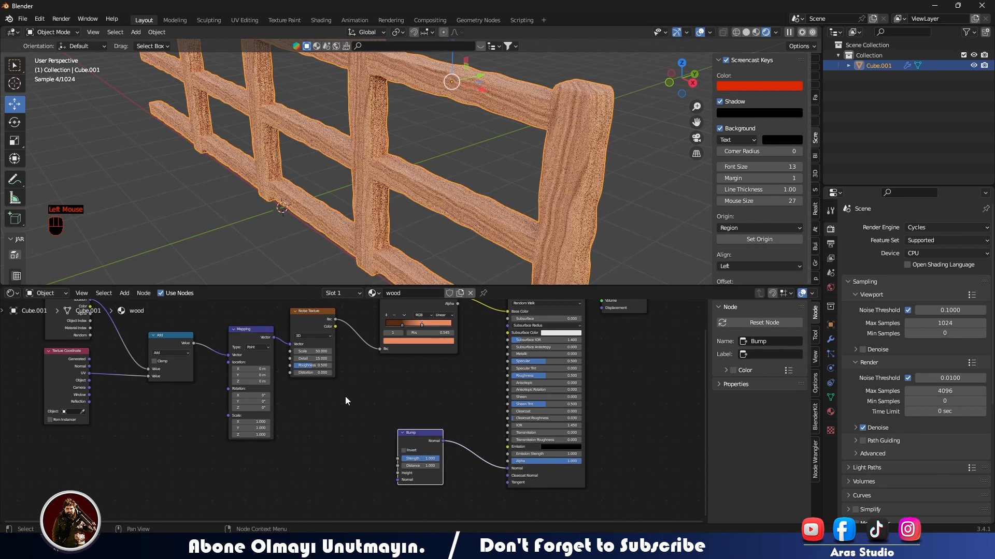
pyautogui.moveTo(336, 319); pyautogui.dragTo(398, 473)
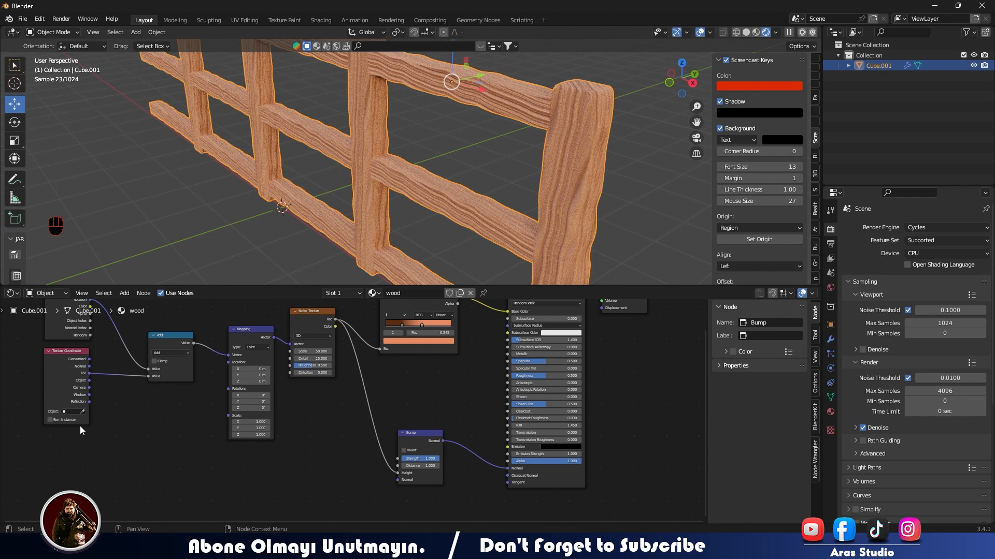
# Step: Set the Bump node's Distance to 0.5 and check the bump on the fence
pyautogui.click(428, 466)
pyautogui.write('0.5')
pyautogui.press('Return')
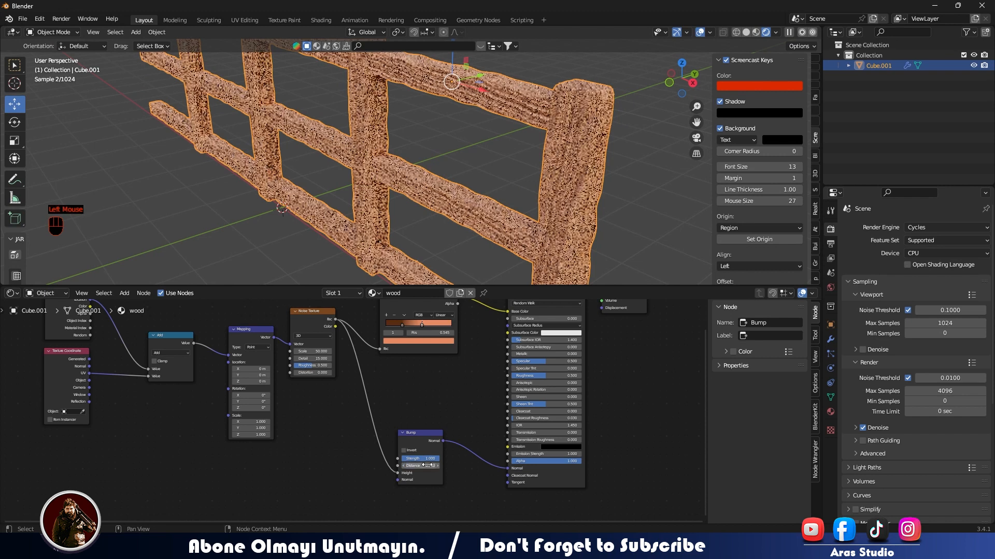
pyautogui.scroll(8, 436, 454)
pyautogui.keyDown('shift'); pyautogui.moveTo(437, 454); pyautogui.dragTo(403, 368, button='middle'); pyautogui.keyUp('shift')
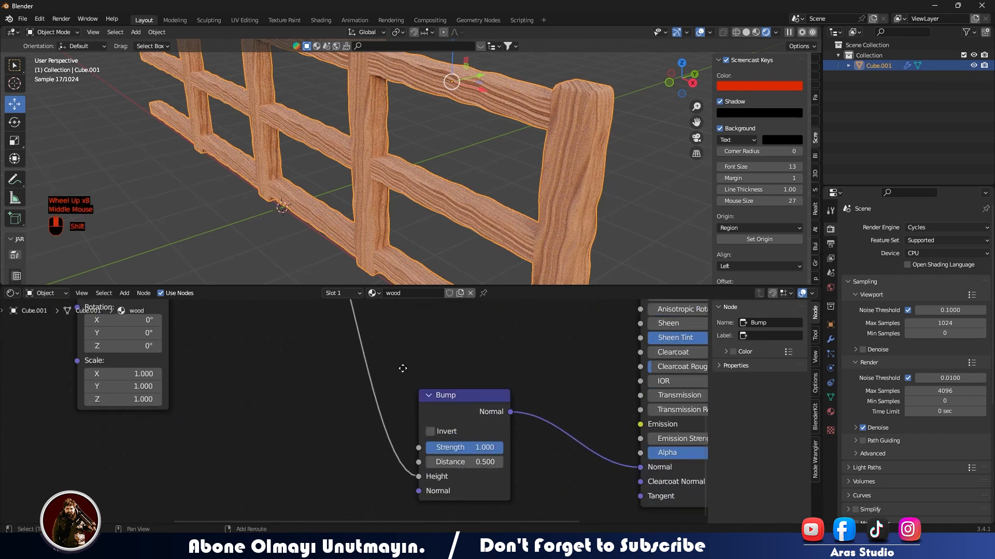
pyautogui.moveTo(467, 150); pyautogui.dragTo(505, 147, button='middle')
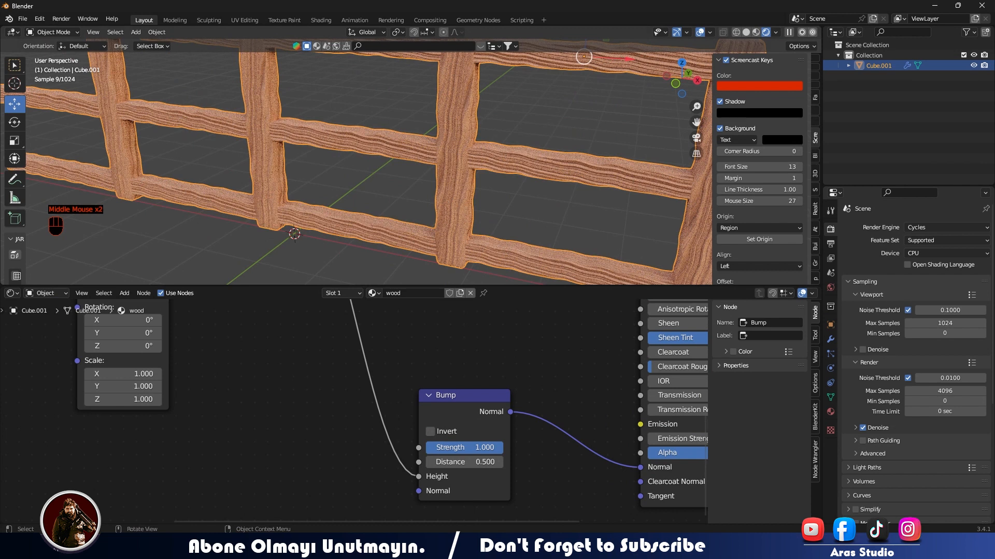
# Step: Raise the Principled BSDF's Roughness to 0.927 and deselect the fence to check its surface
pyautogui.keyDown('shift'); pyautogui.moveTo(590, 367); pyautogui.dragTo(403, 466, button='middle'); pyautogui.keyUp('shift')
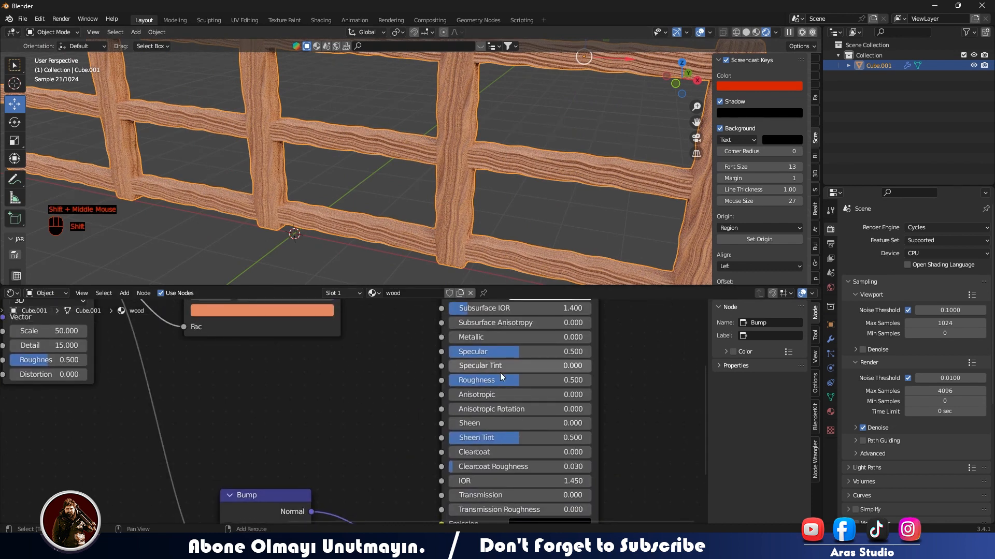
pyautogui.keyDown('shift'); pyautogui.moveTo(502, 380); pyautogui.dragTo(565, 380); pyautogui.keyUp('shift')
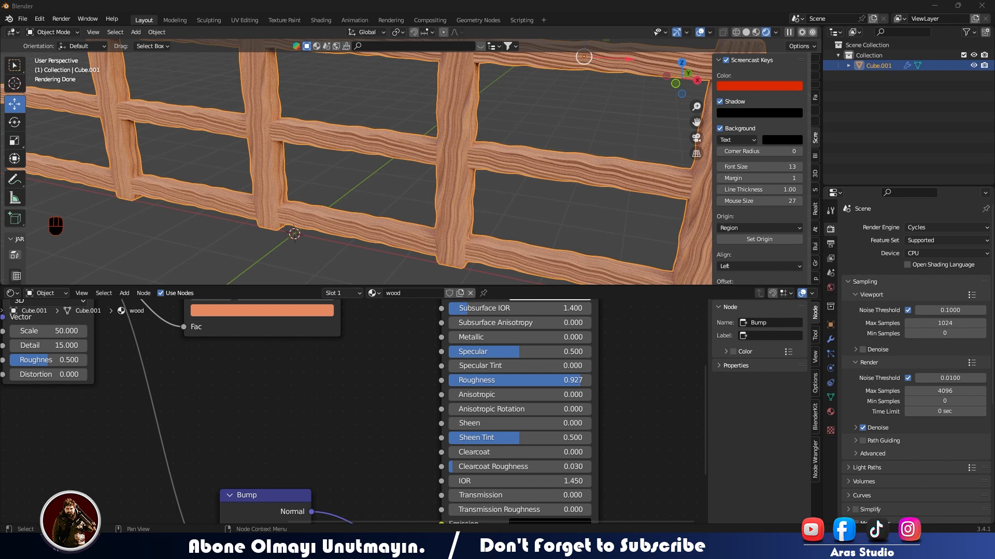
pyautogui.moveTo(300, 384); pyautogui.dragTo(282, 493, button='middle')
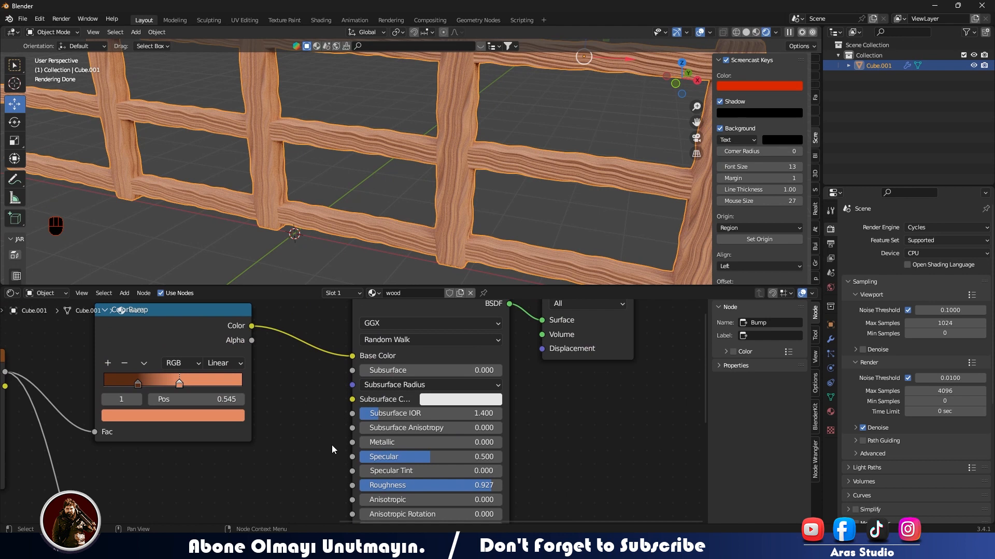
pyautogui.scroll(-2, 518, 171)
pyautogui.moveTo(518, 171); pyautogui.dragTo(550, 181, button='middle')
pyautogui.scroll(2, 551, 181)
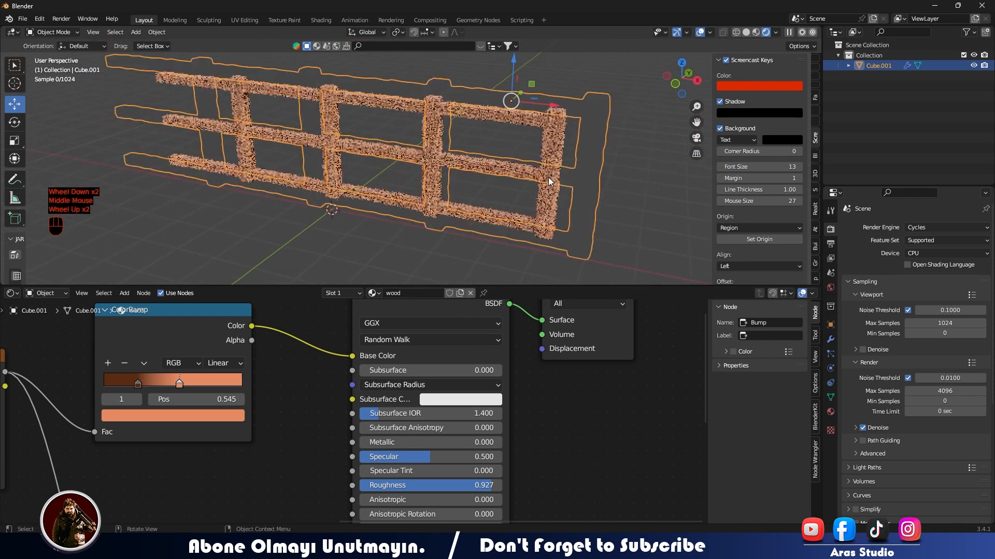
pyautogui.scroll(1, 554, 173)
pyautogui.click(567, 142)
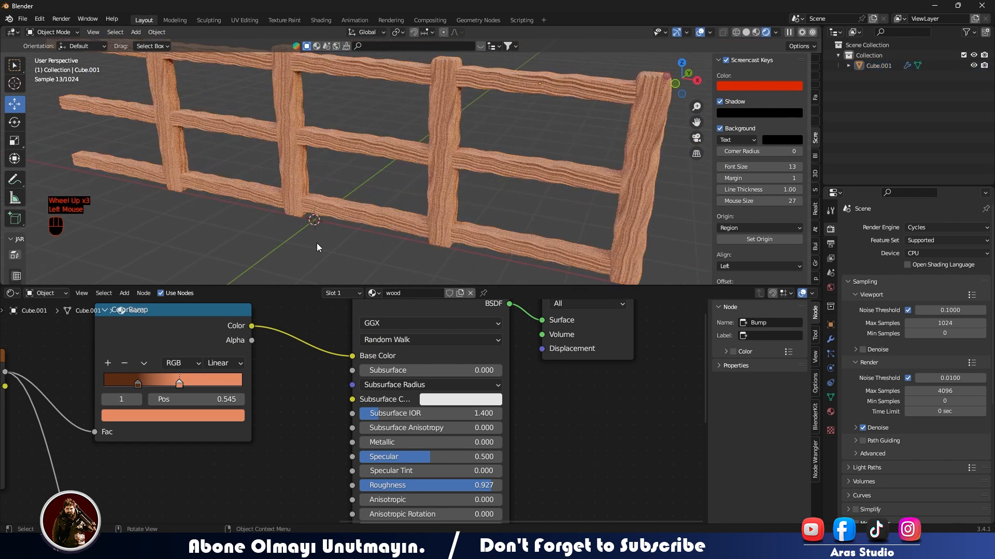
pyautogui.keyDown('shift'); pyautogui.moveTo(328, 217); pyautogui.dragTo(331, 239, button='middle'); pyautogui.keyUp('shift')
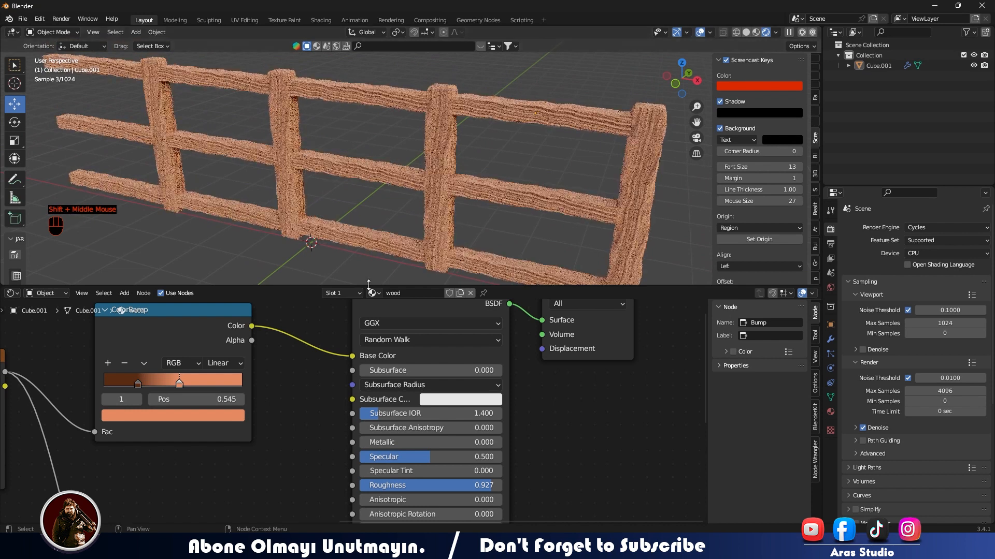
# Step: Make the 3D viewport area taller and bring the whole wood node tree into view
pyautogui.moveTo(368, 284); pyautogui.dragTo(369, 341)
pyautogui.scroll(-3, 252, 432)
pyautogui.moveTo(136, 487); pyautogui.dragTo(439, 434, button='middle')
pyautogui.scroll(-2, 325, 458)
pyautogui.scroll(-2, 404, 435)
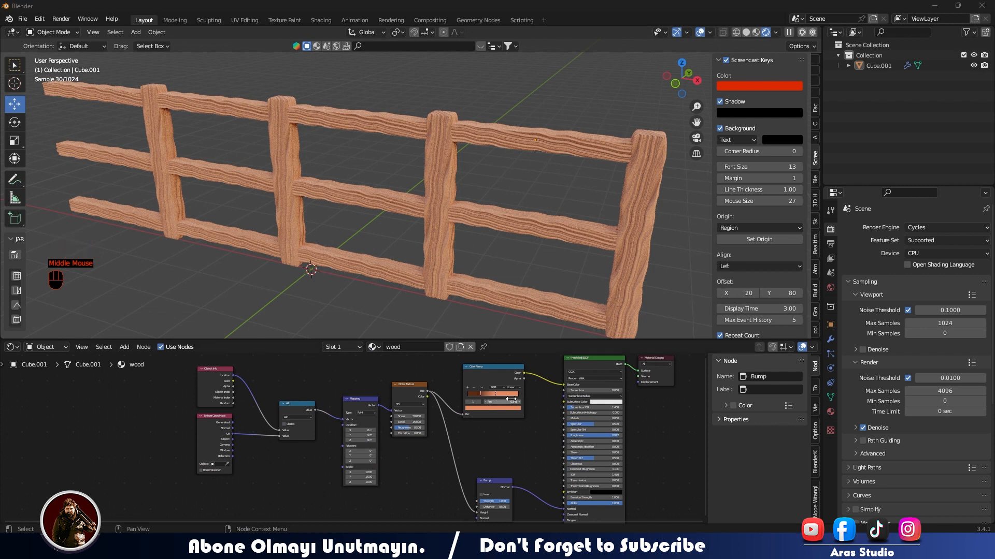
# Step: Inspect the colors of the ColorRamp's dark and light stops and check the fence's wood grain
pyautogui.scroll(2, 512, 399)
pyautogui.scroll(2, 449, 443)
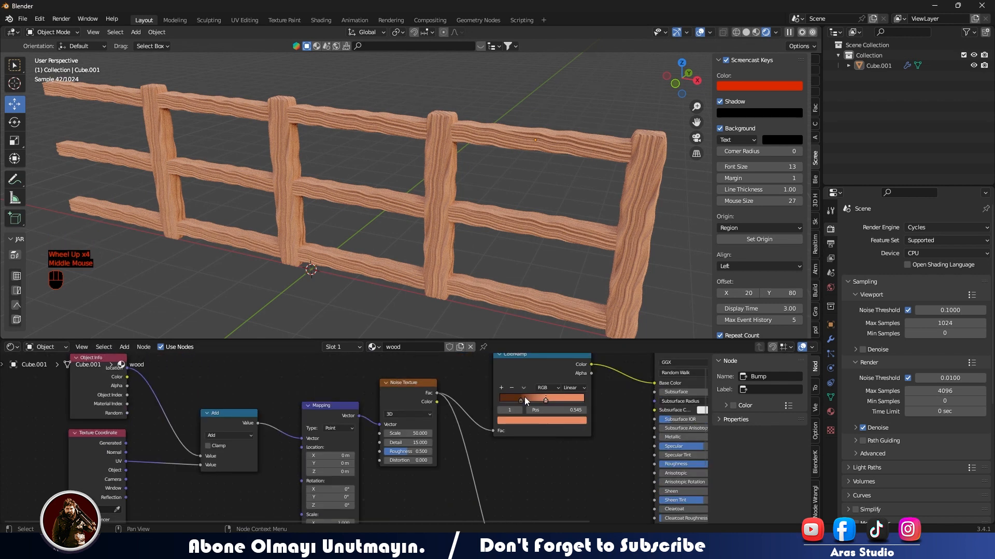
pyautogui.click(520, 400)
pyautogui.click(521, 416)
pyautogui.click(521, 418)
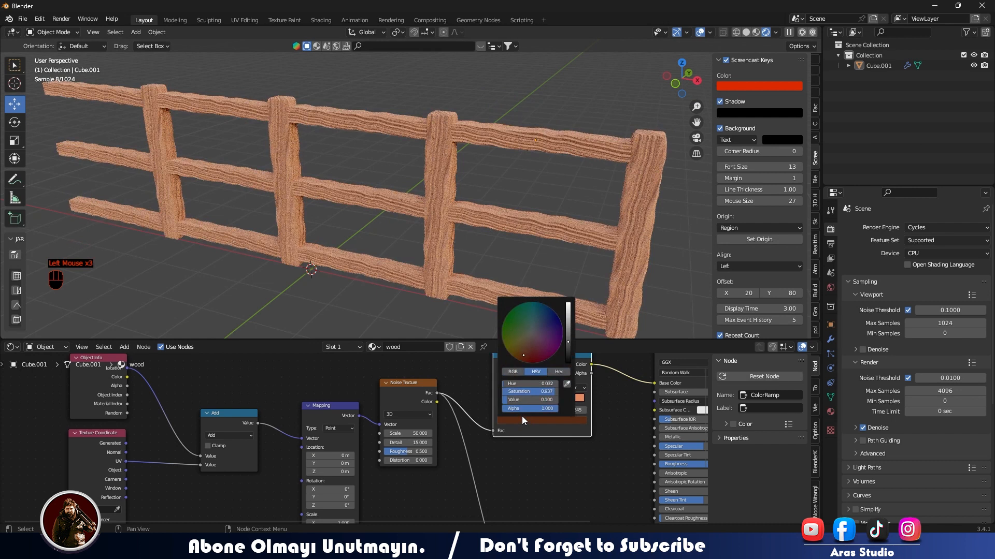
pyautogui.scroll(-1, 539, 325)
pyautogui.click(679, 253)
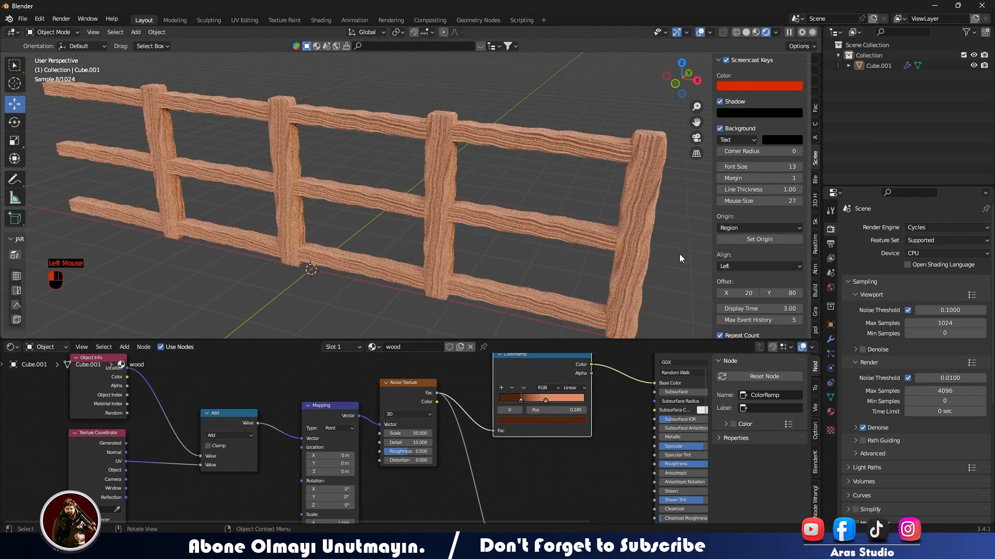
pyautogui.moveTo(679, 254); pyautogui.dragTo(479, 221, button='middle')
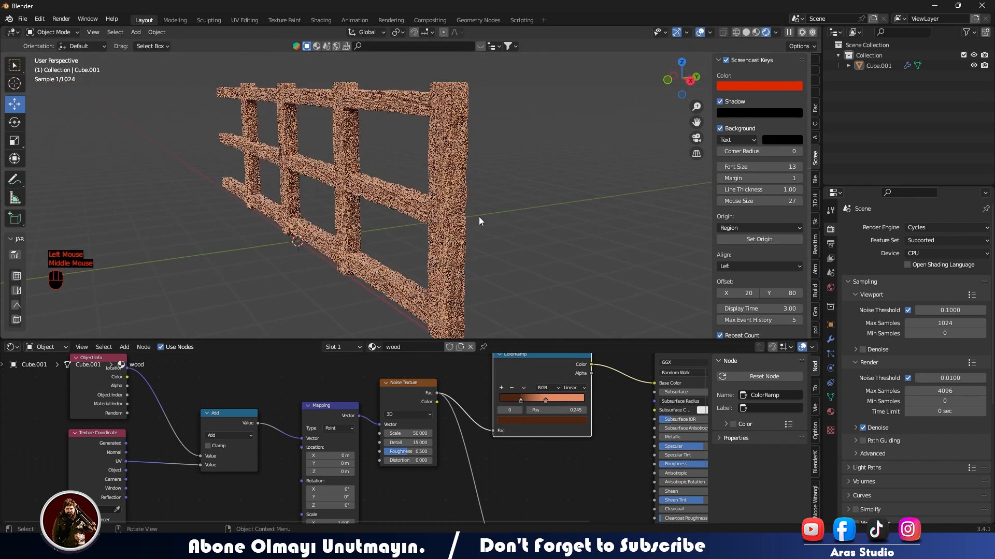
pyautogui.doubleClick(546, 400)
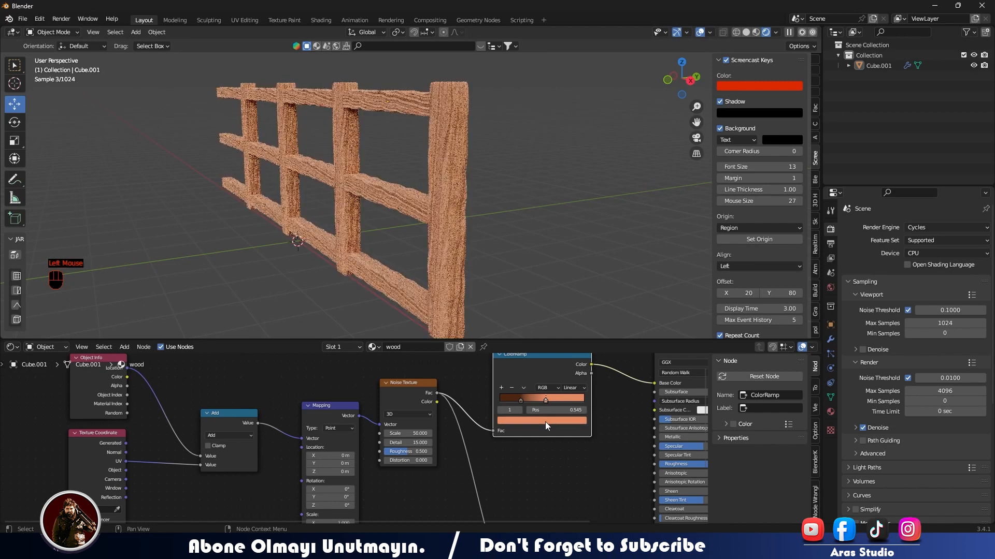
# Step: Apply the fence's scale and check the resulting wood grain from several angles
pyautogui.click(432, 163)
pyautogui.hotkey('ctrl', 'a')
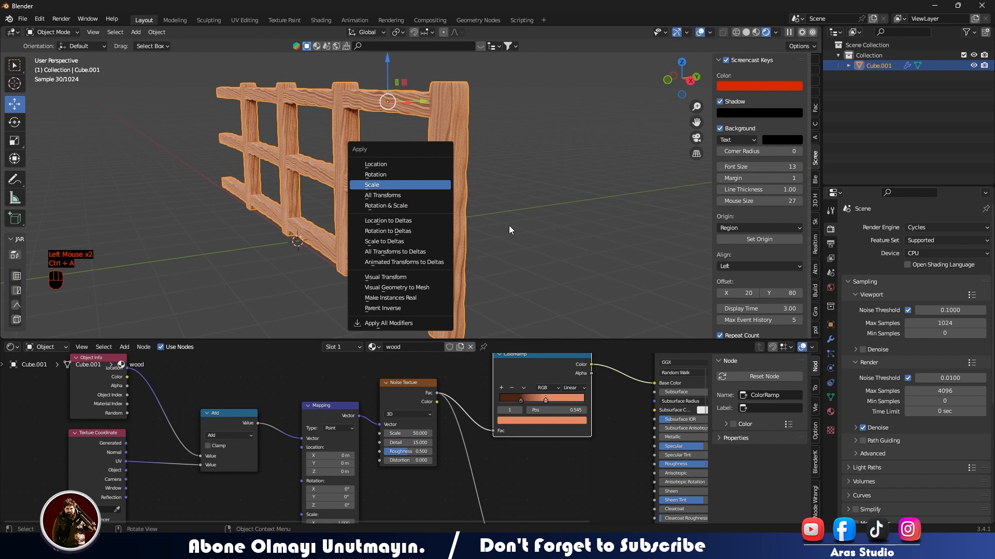
pyautogui.press('Return')
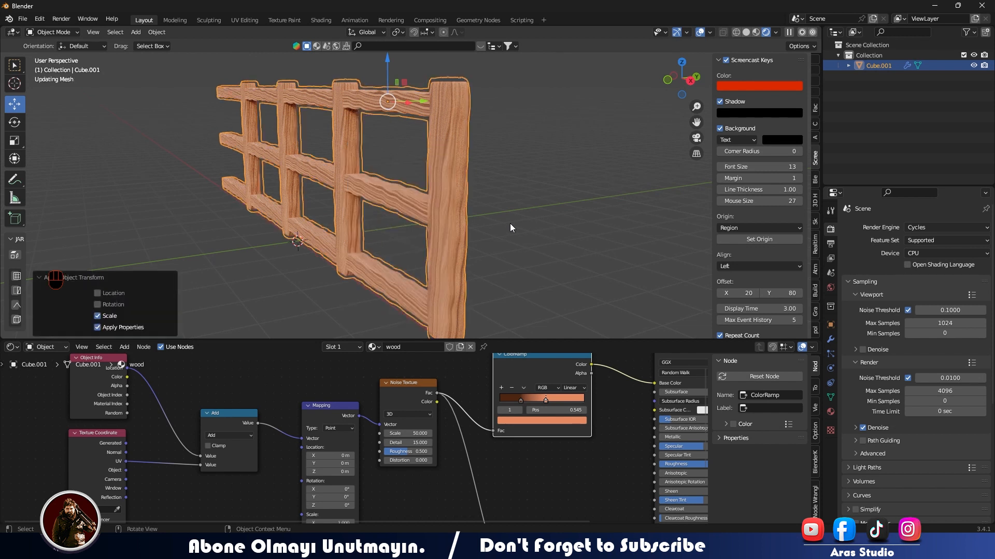
pyautogui.click(327, 212)
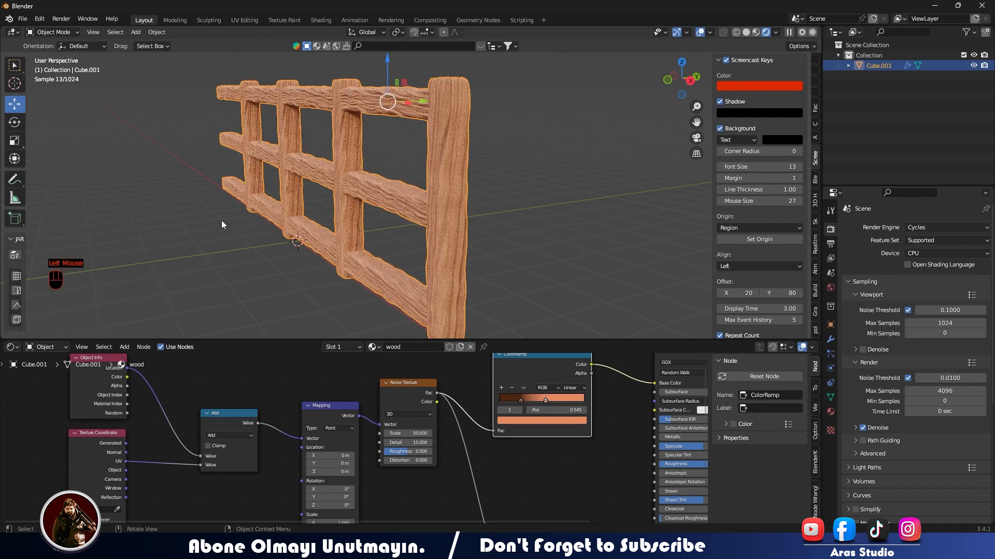
pyautogui.moveTo(285, 221); pyautogui.dragTo(388, 260, button='middle')
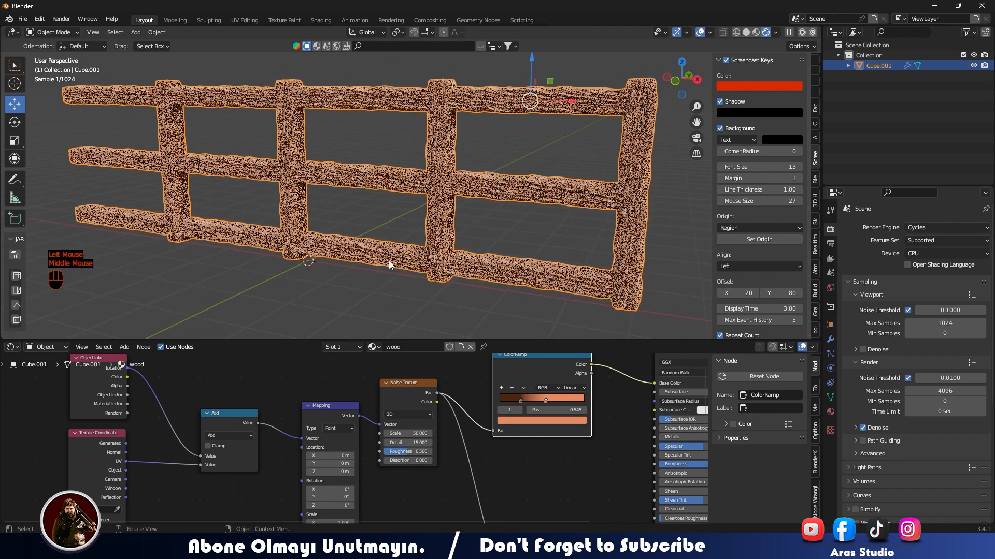
pyautogui.moveTo(495, 179); pyautogui.dragTo(462, 191, button='middle')
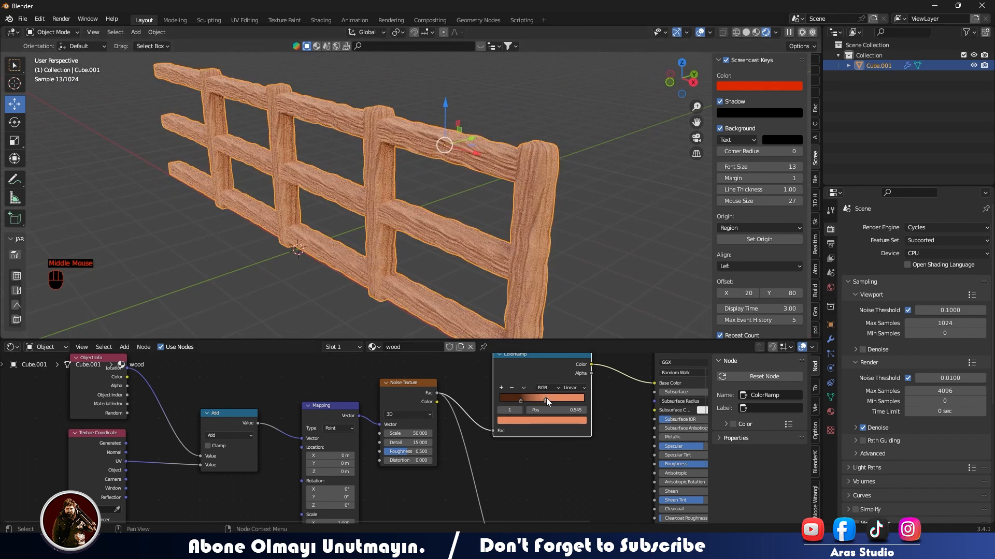
pyautogui.moveTo(524, 216); pyautogui.dragTo(402, 208, button='middle')
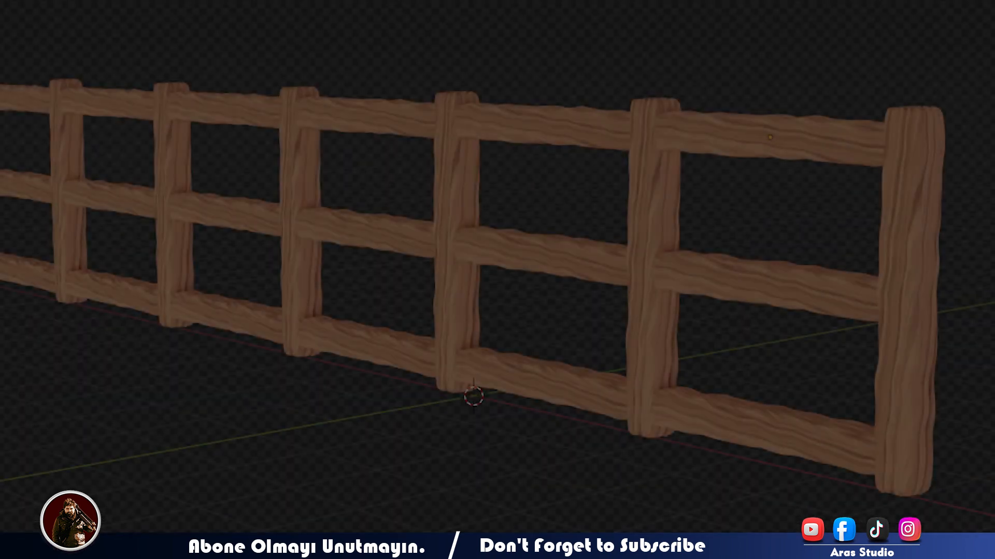